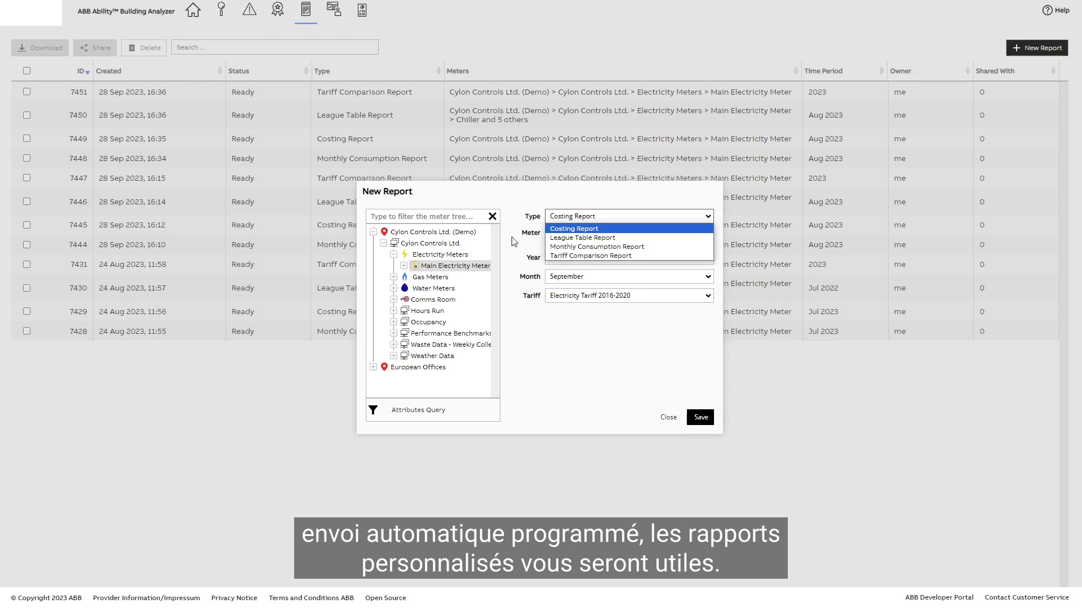
Close the standard New Report dialog without saving and open the Custom Reports section.
{"action": "left_click", "coordinate": [669, 418]}
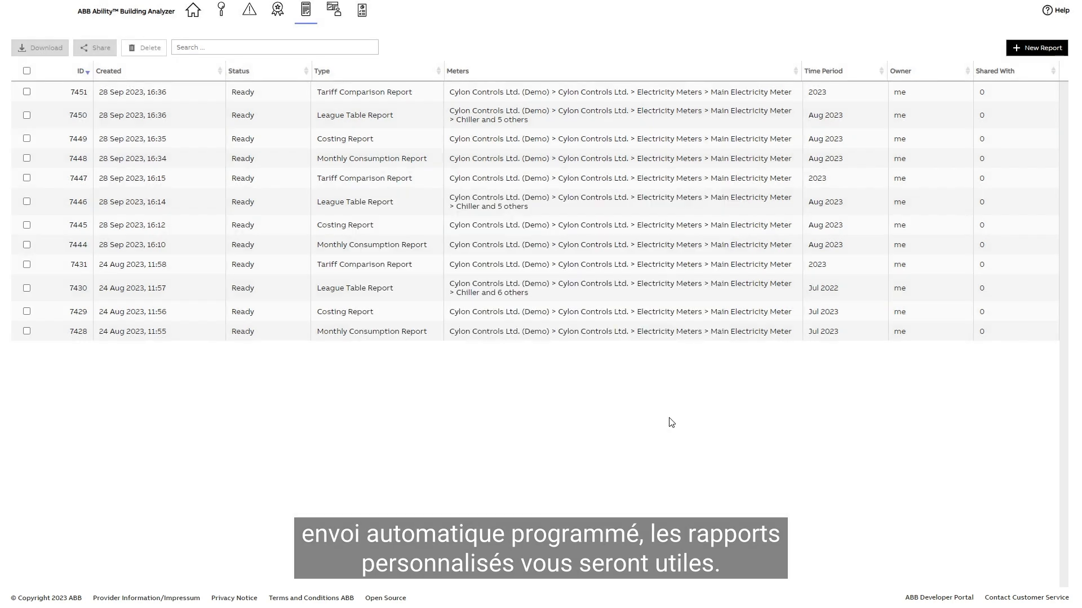
{"action": "left_click", "coordinate": [363, 16]}
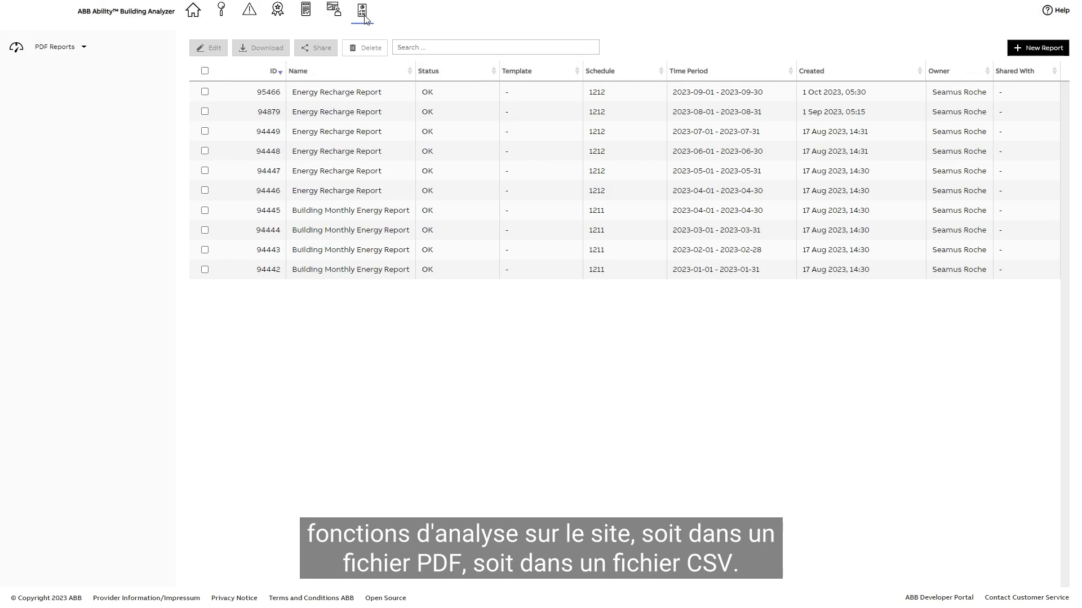
{"action": "left_click", "coordinate": [85, 48]}
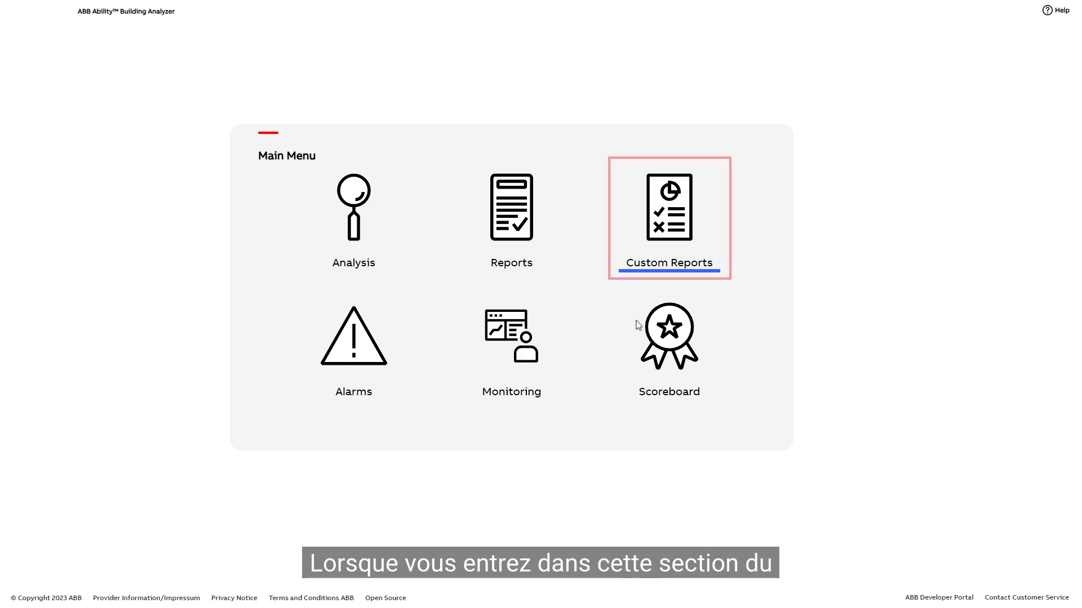
{"action": "left_click", "coordinate": [669, 227]}
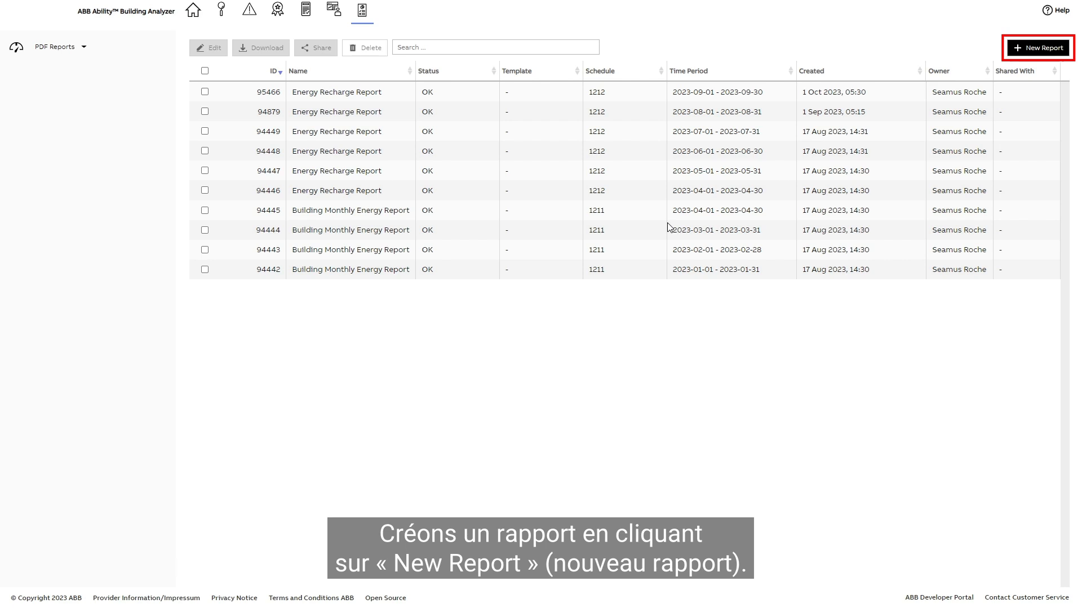
Start a new custom report named "Electricity consumption and overspend" without a template.
{"action": "left_click", "coordinate": [1040, 51]}
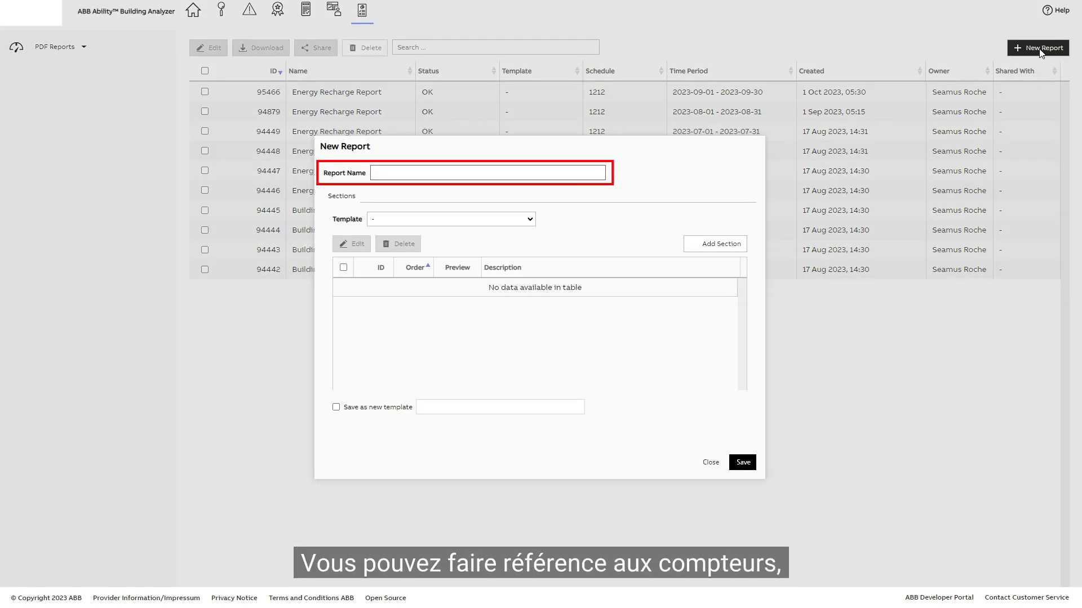
{"action": "left_click", "coordinate": [507, 174]}
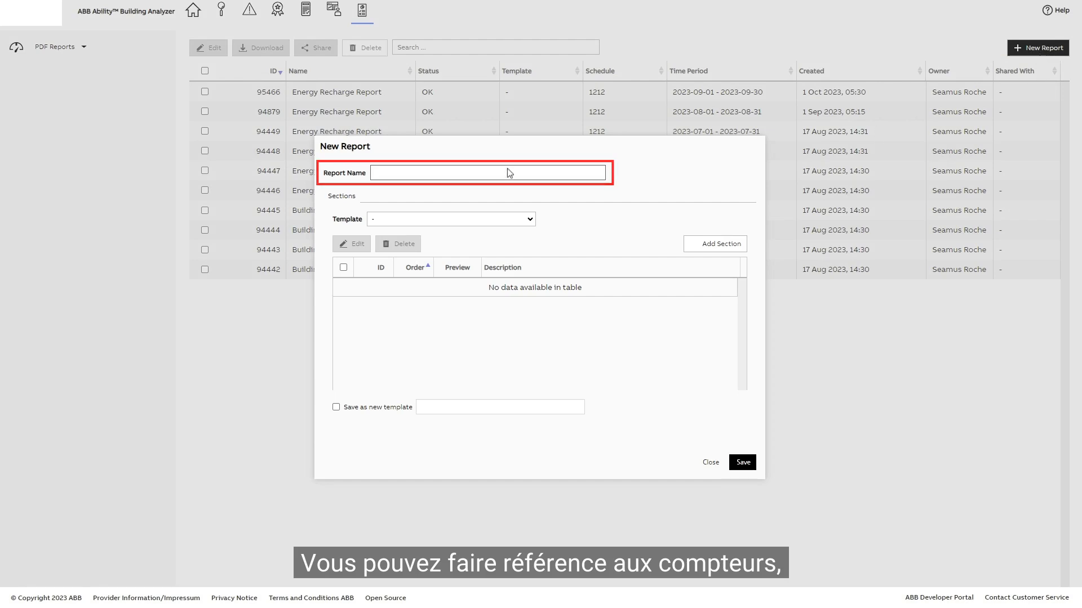
{"action": "type", "text": "Electricity consumption and overspend"}
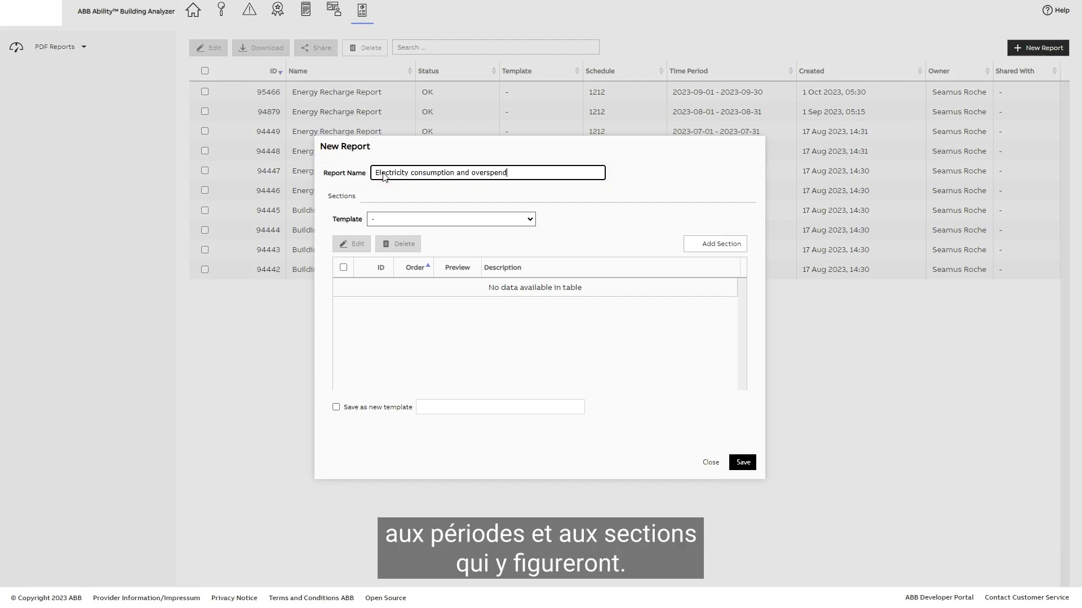
{"action": "left_click", "coordinate": [530, 219]}
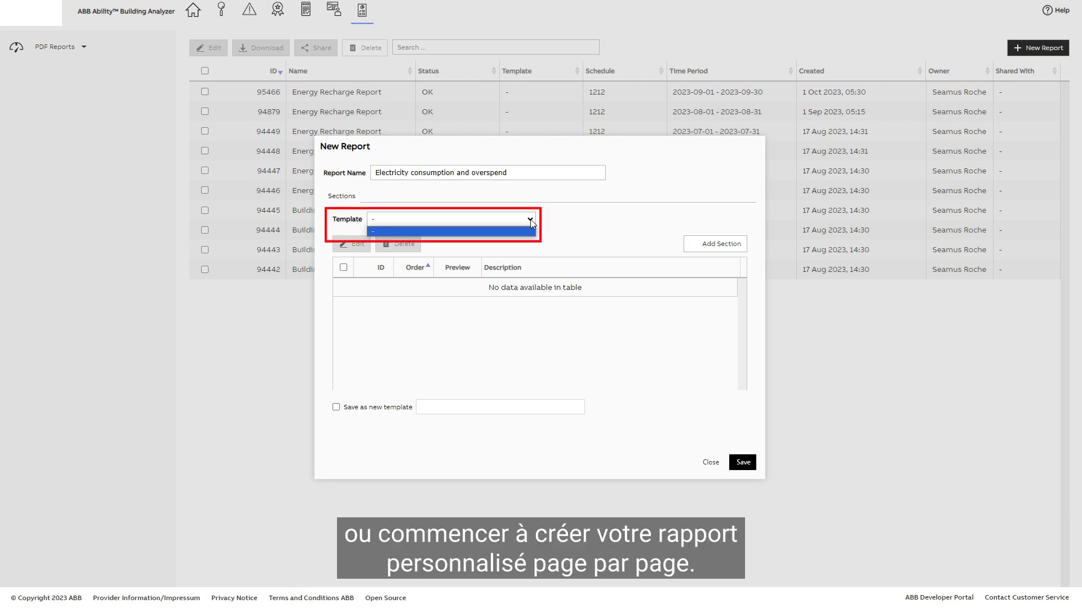
{"action": "left_click", "coordinate": [545, 226]}
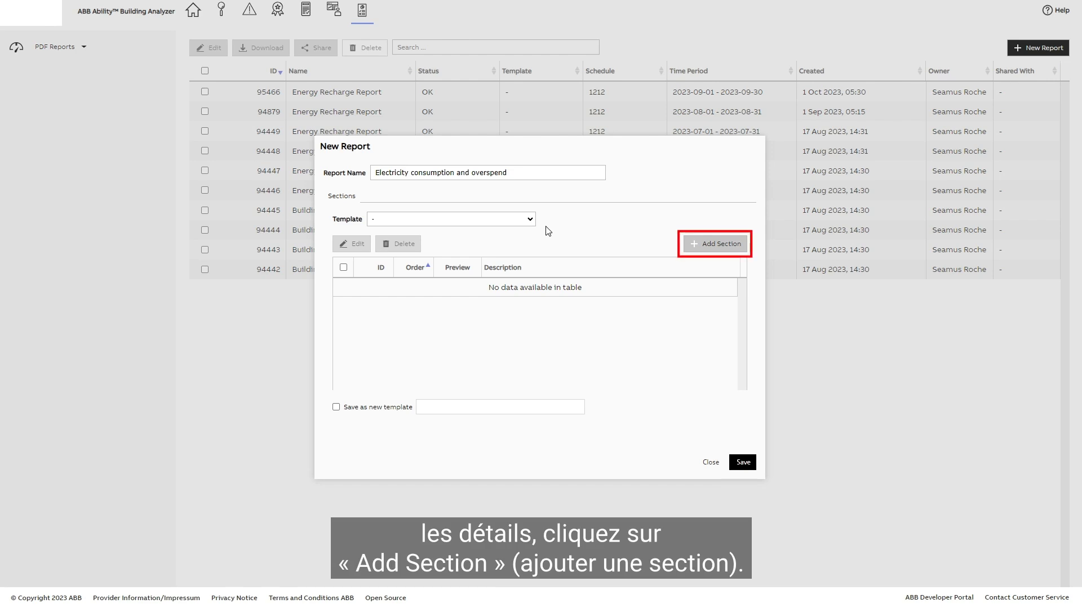
Start a report section, preview the Meter Comparison View type, and set the section type to Single Meter View.
{"action": "left_click", "coordinate": [693, 247]}
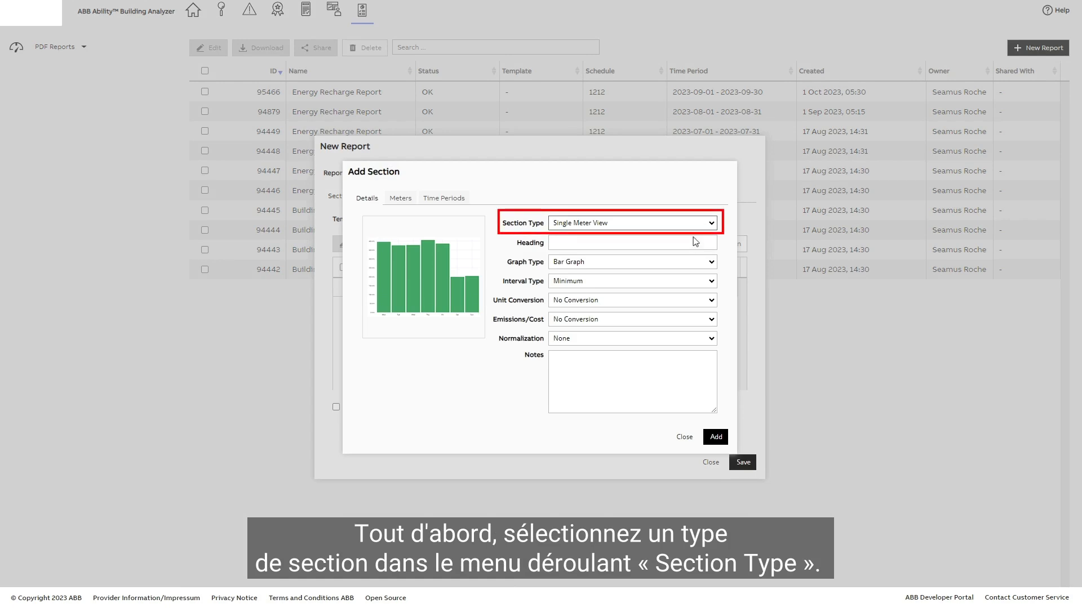
{"action": "left_click", "coordinate": [712, 223]}
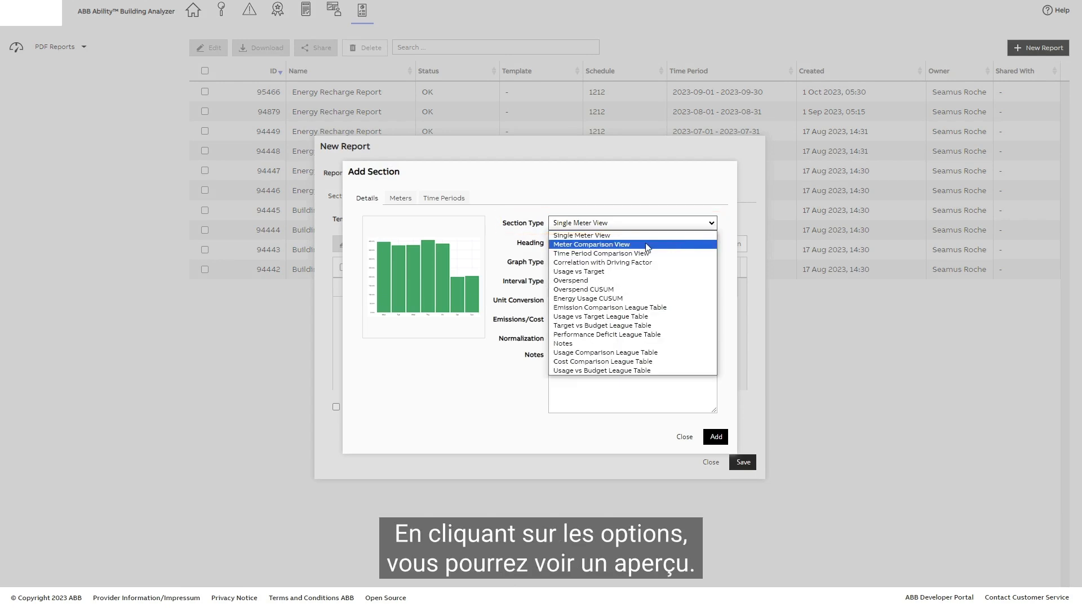
{"action": "left_click", "coordinate": [647, 245]}
{"action": "left_click", "coordinate": [713, 225]}
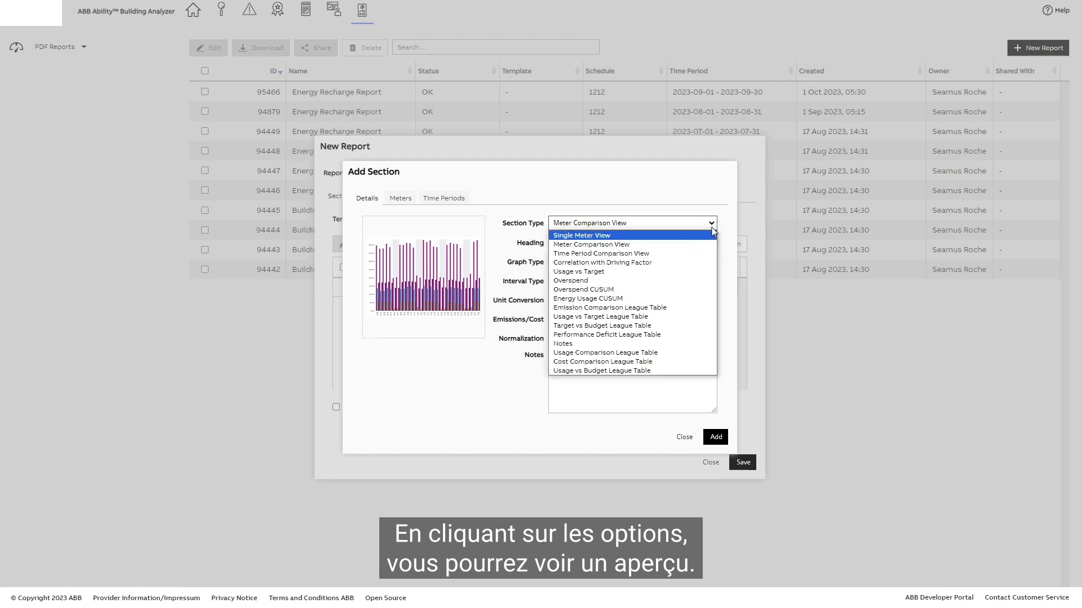
{"action": "left_click", "coordinate": [617, 239]}
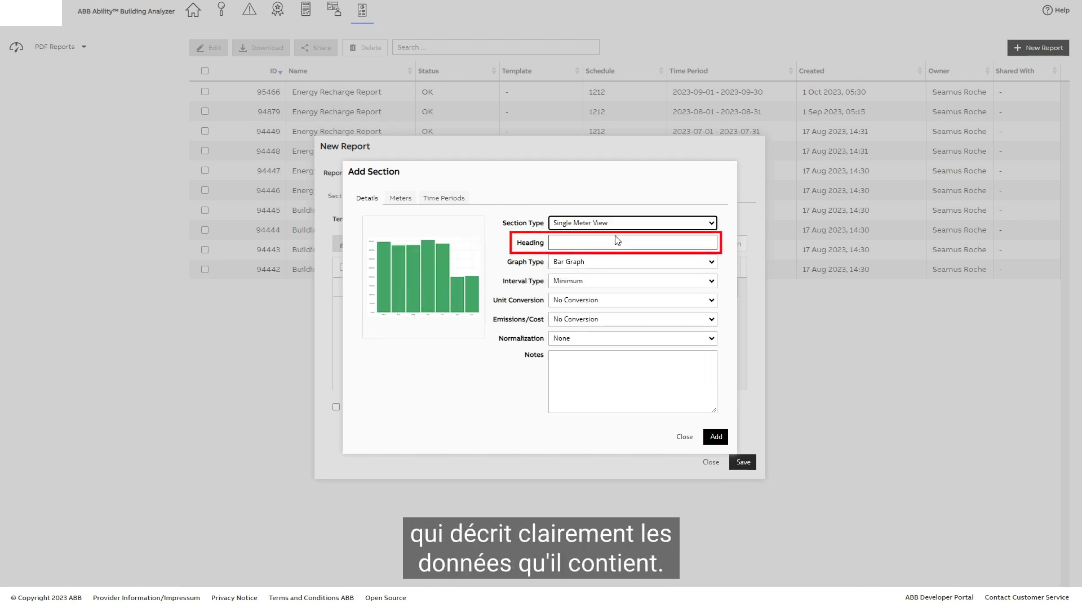
Give the section the heading "Electrical consumption" and set it to a Bar Graph with the Minimum interval.
{"action": "left_click", "coordinate": [618, 241]}
{"action": "type", "text": "Electrical consumption"}
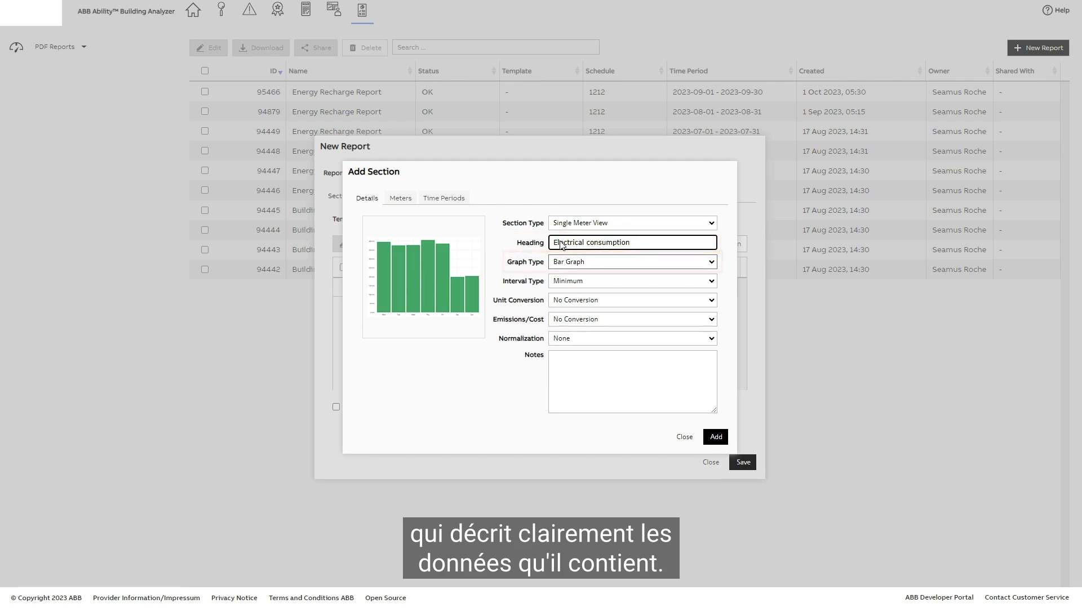
{"action": "left_click", "coordinate": [712, 267]}
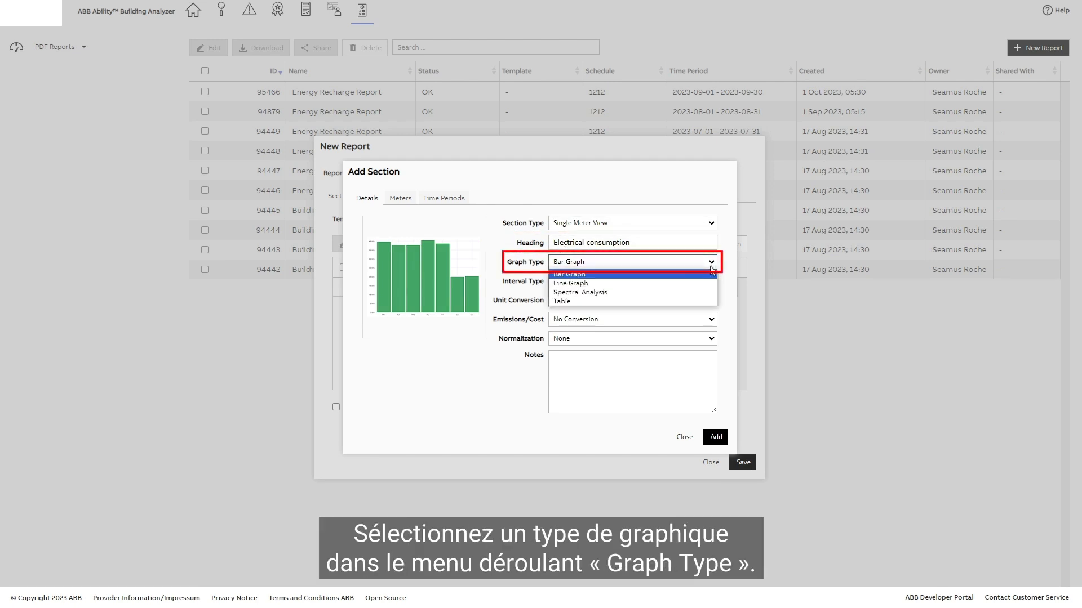
{"action": "left_click", "coordinate": [615, 275]}
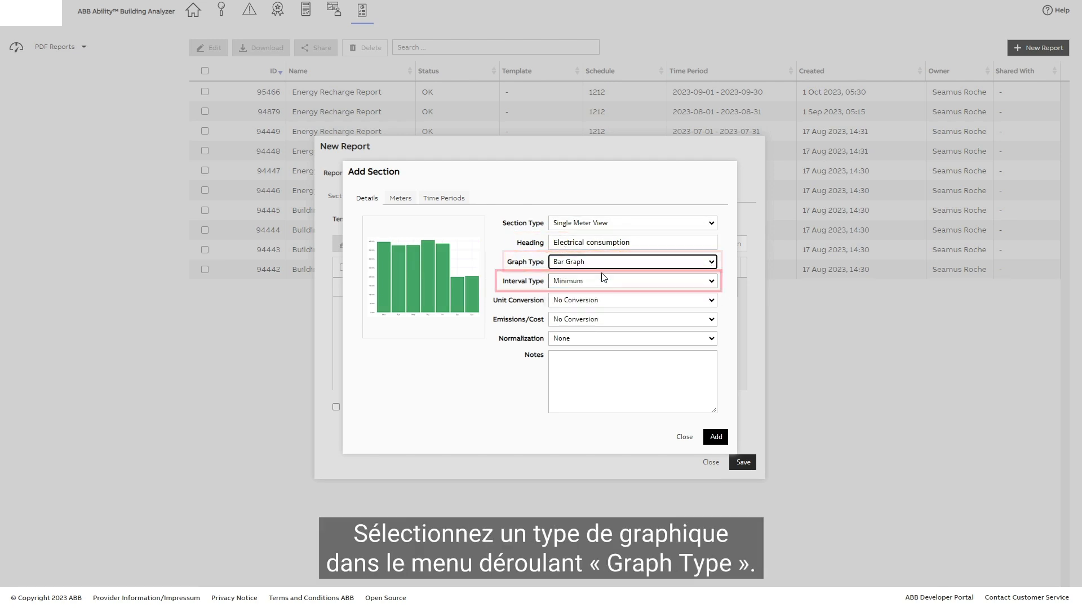
{"action": "left_click", "coordinate": [711, 281]}
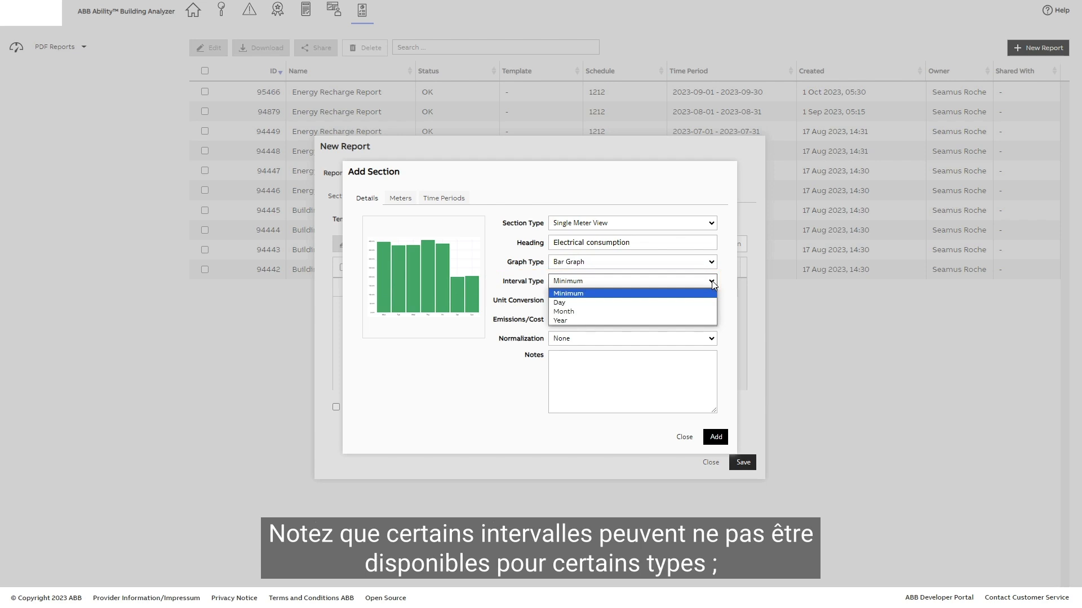
{"action": "left_click", "coordinate": [599, 293]}
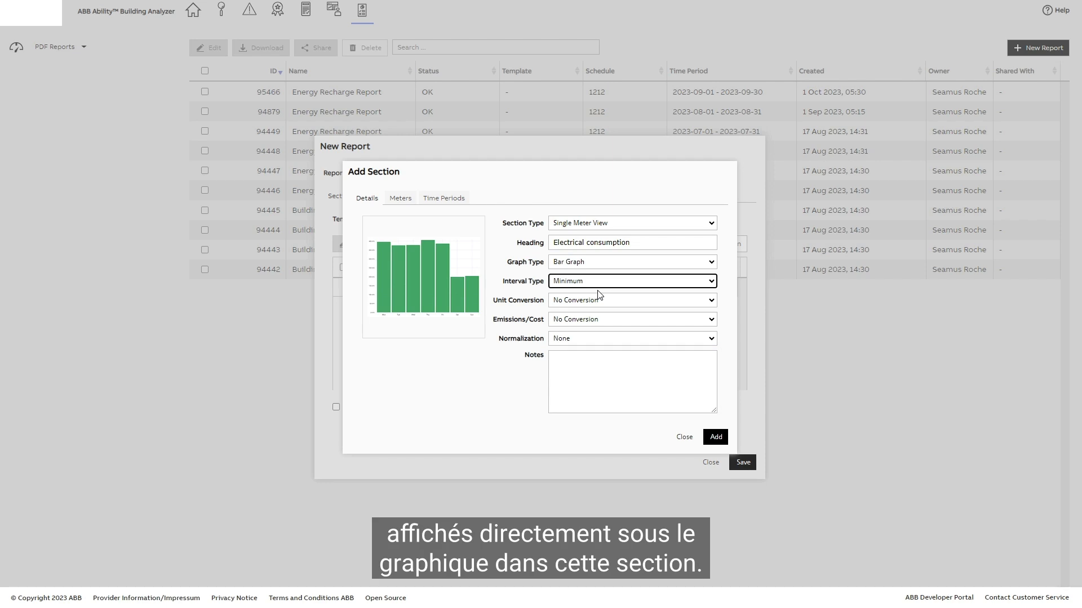
Add the Cylon Controls Ltd. Main Electricity Meter to the section, viewing the attributes filter without applying it.
{"action": "left_click", "coordinate": [400, 200]}
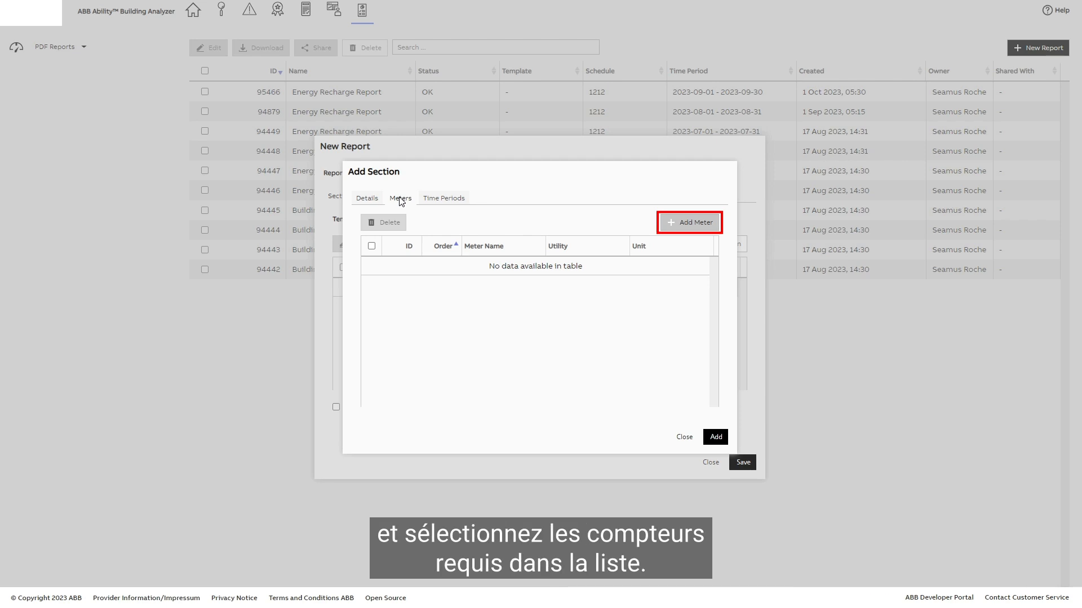
{"action": "left_click", "coordinate": [679, 221]}
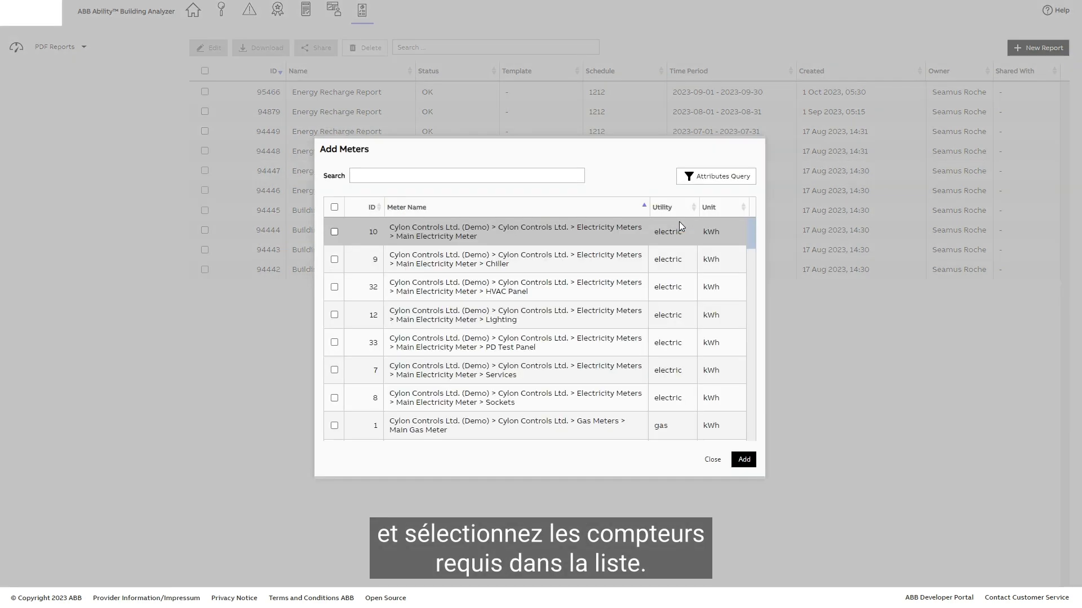
{"action": "left_click", "coordinate": [334, 232]}
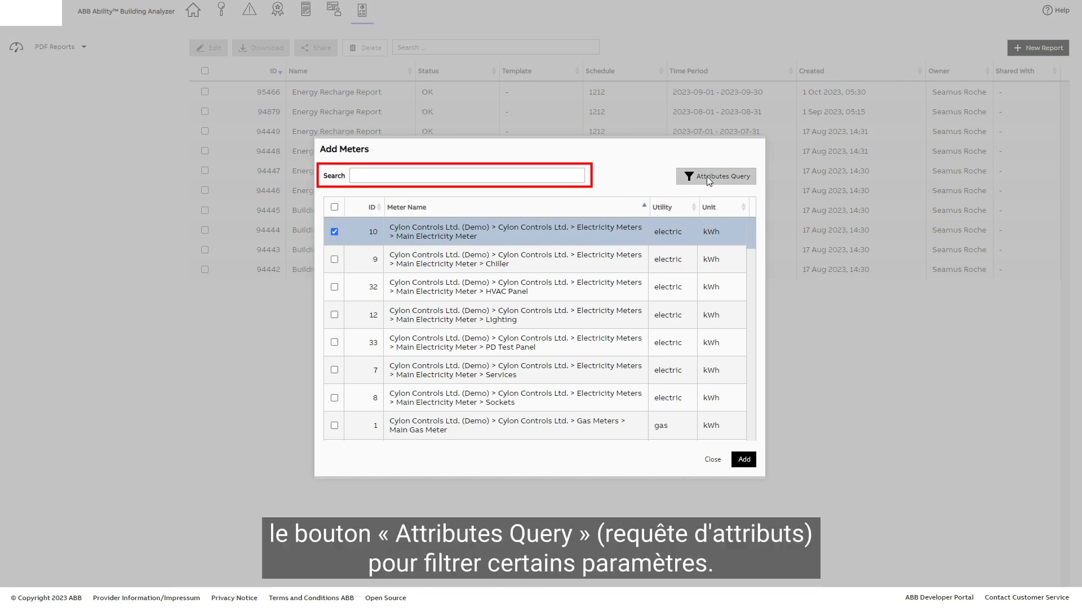
{"action": "left_click", "coordinate": [708, 178]}
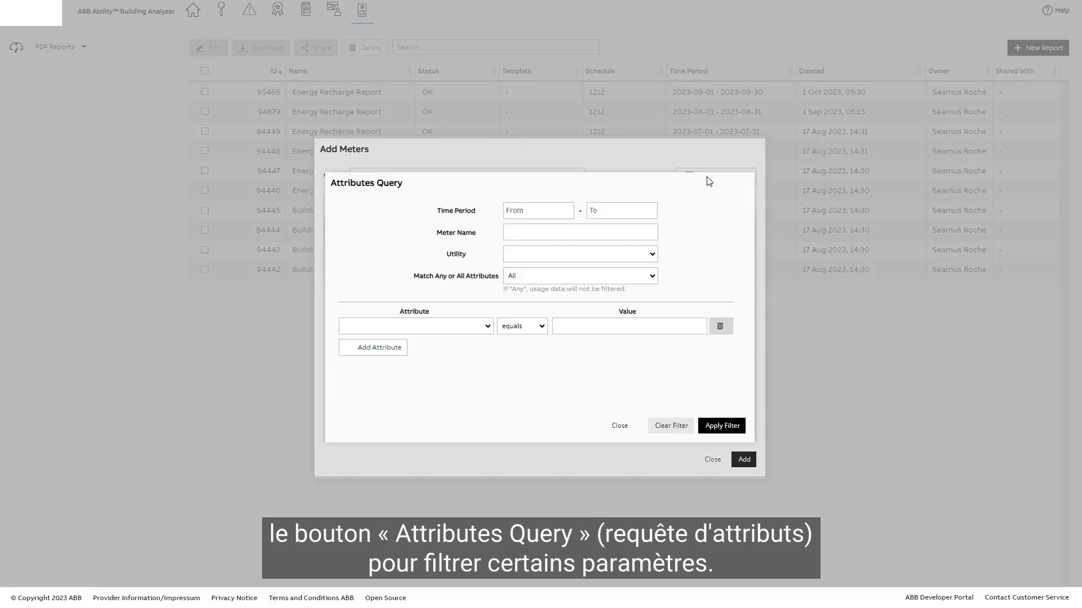
{"action": "left_click", "coordinate": [622, 427]}
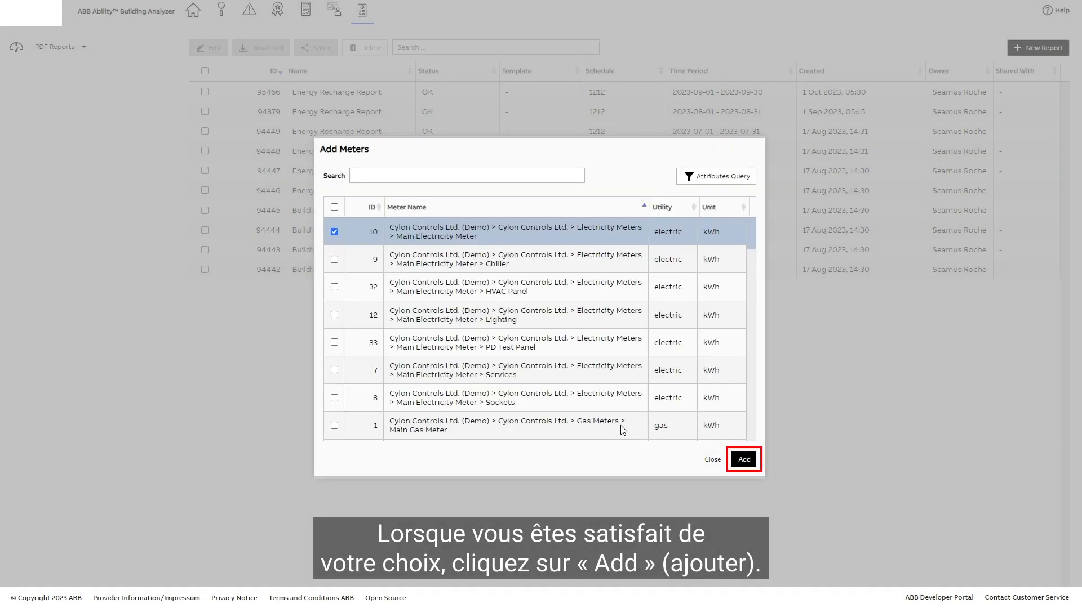
{"action": "left_click", "coordinate": [744, 460]}
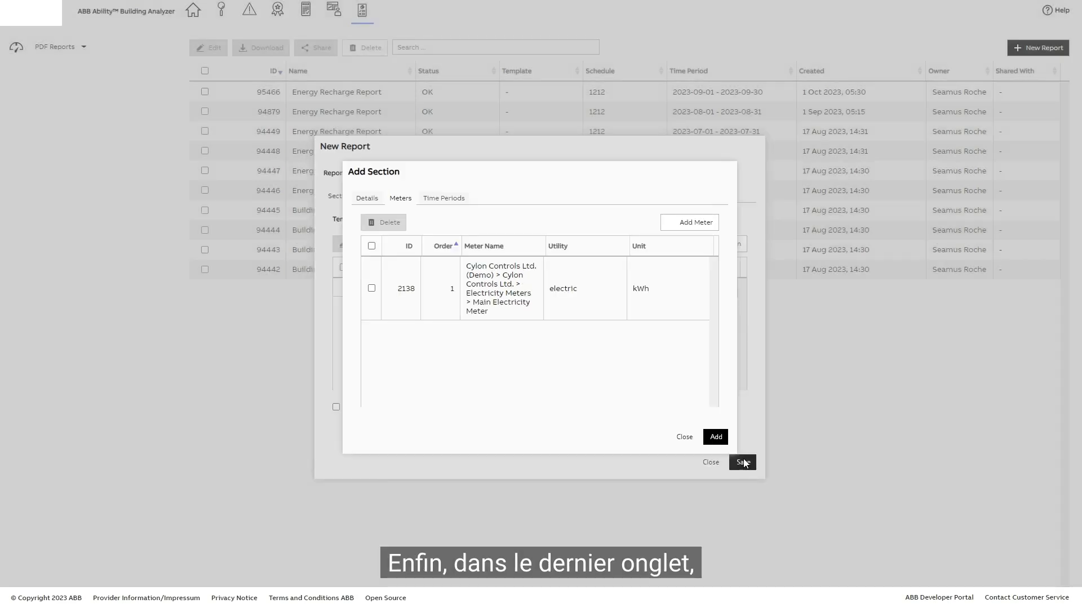
Give the section the time period 2023-09-01 to 2023-09-30 and add the section to the report.
{"action": "left_click", "coordinate": [445, 199]}
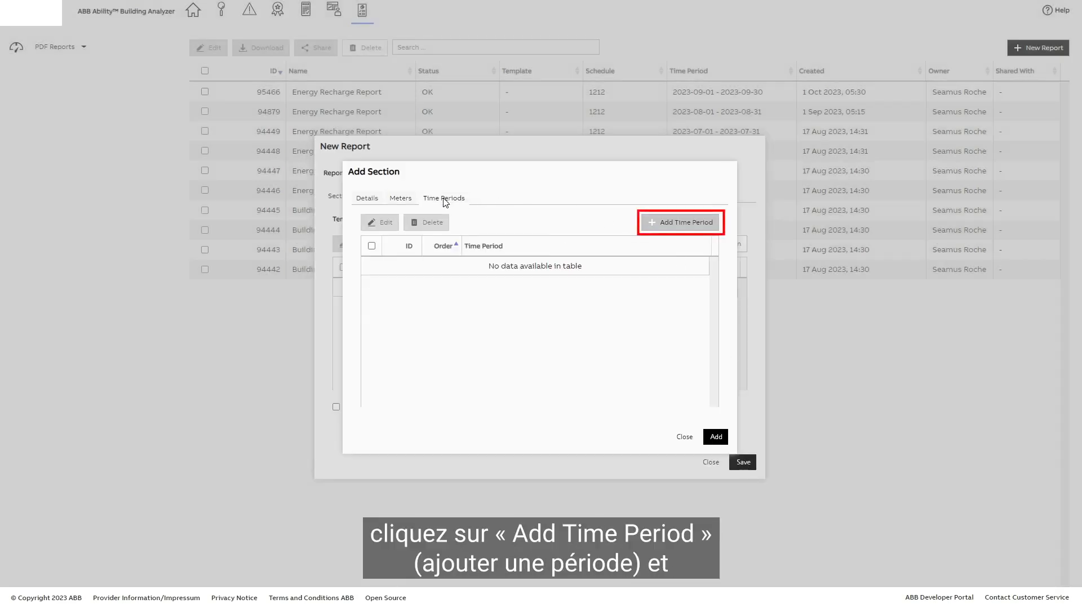
{"action": "left_click", "coordinate": [668, 222]}
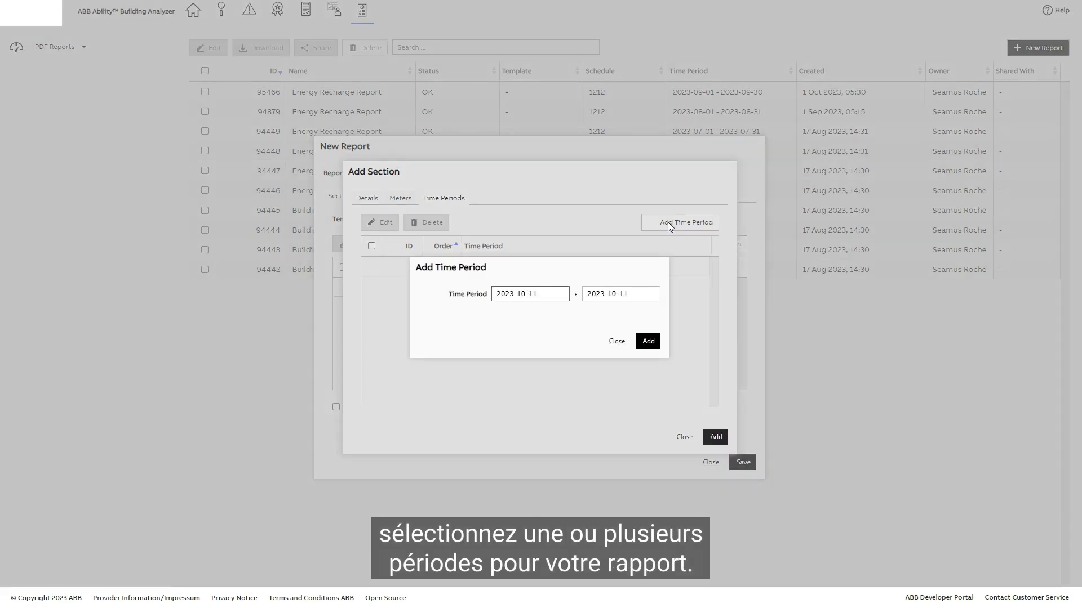
{"action": "left_click", "coordinate": [505, 293]}
{"action": "left_click", "coordinate": [503, 311]}
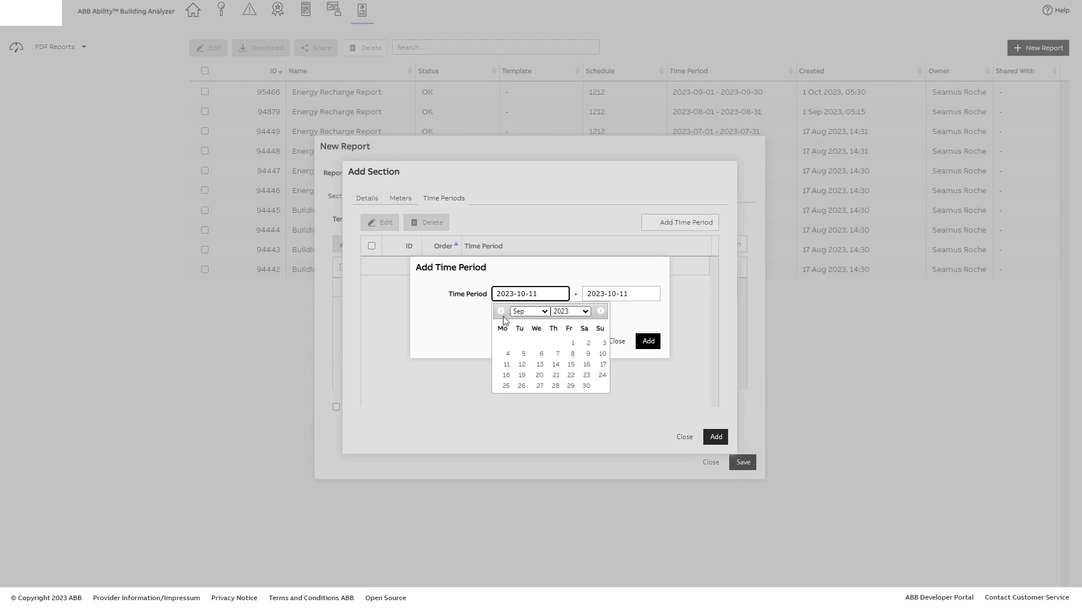
{"action": "left_click", "coordinate": [568, 343]}
{"action": "left_click", "coordinate": [591, 298]}
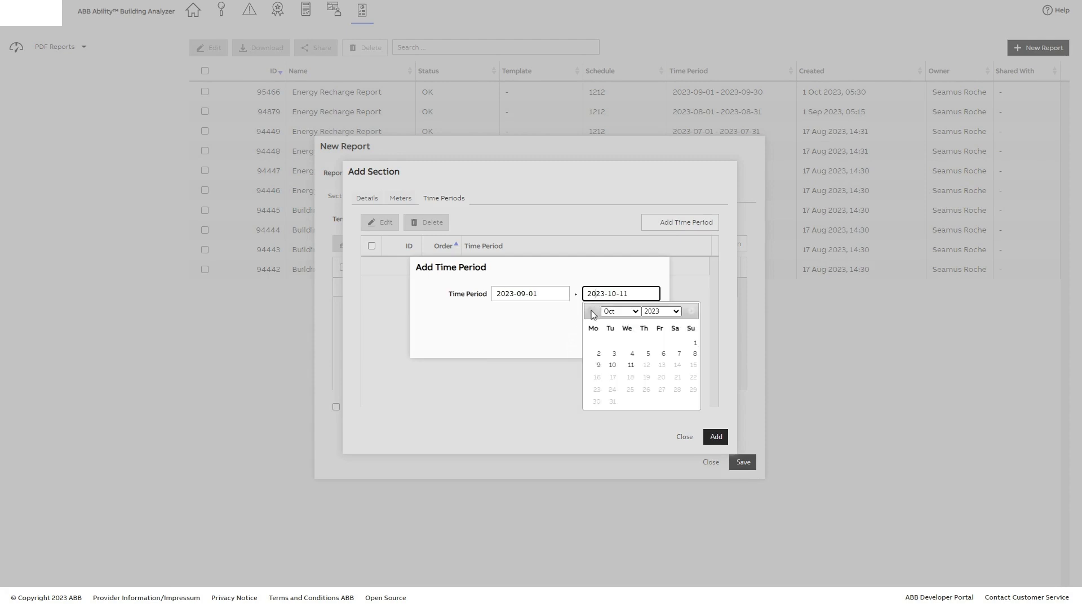
{"action": "left_click", "coordinate": [591, 311]}
{"action": "left_click", "coordinate": [676, 386]}
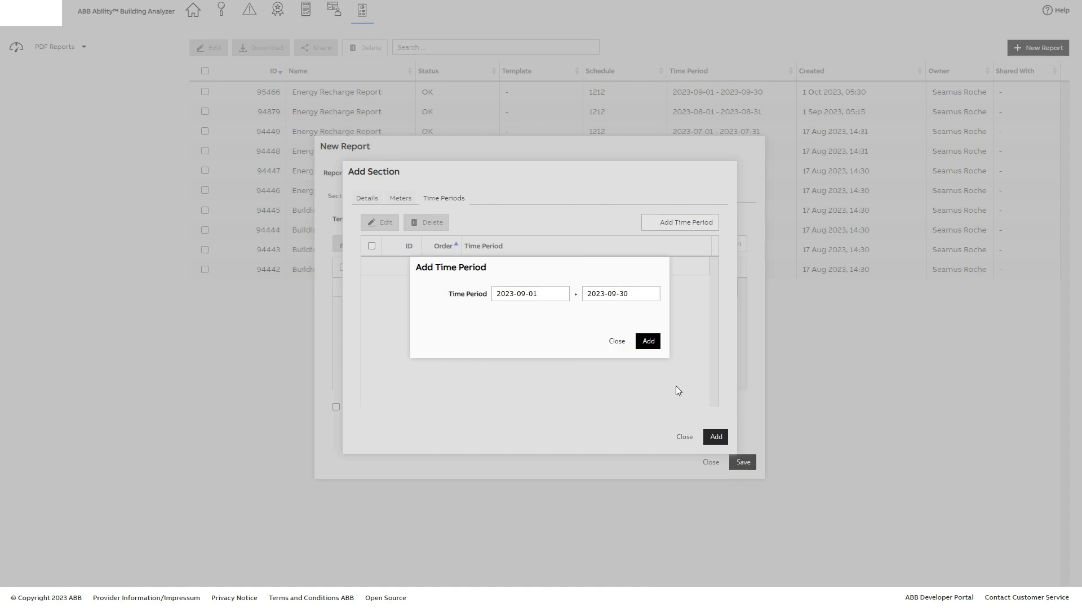
{"action": "left_click", "coordinate": [648, 343]}
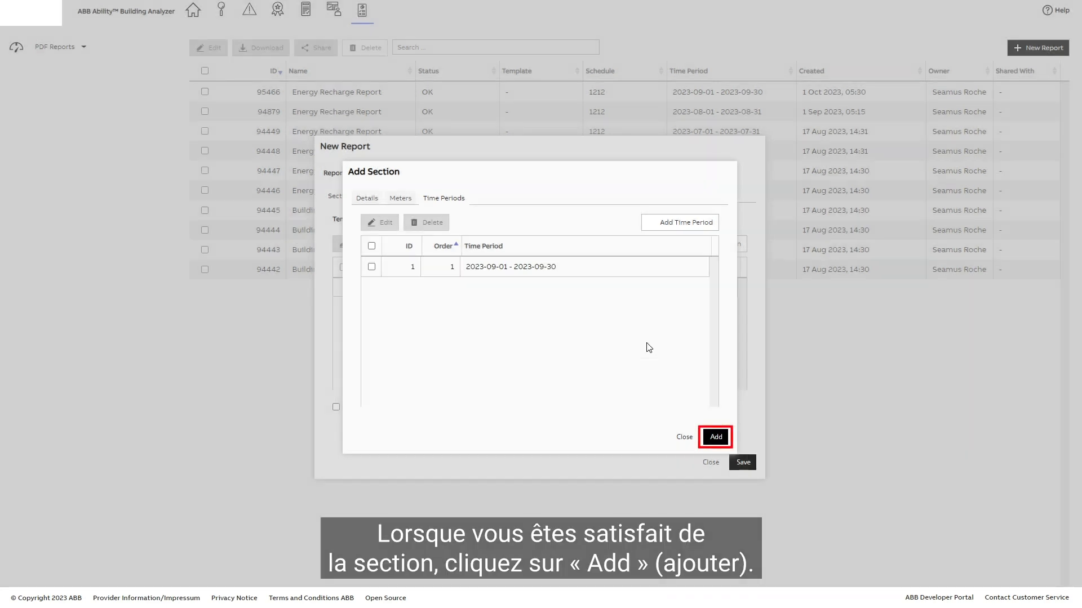
{"action": "left_click", "coordinate": [716, 437]}
Start a second report section with the section type Overspend and the heading "Overspend".
{"action": "left_click", "coordinate": [343, 320]}
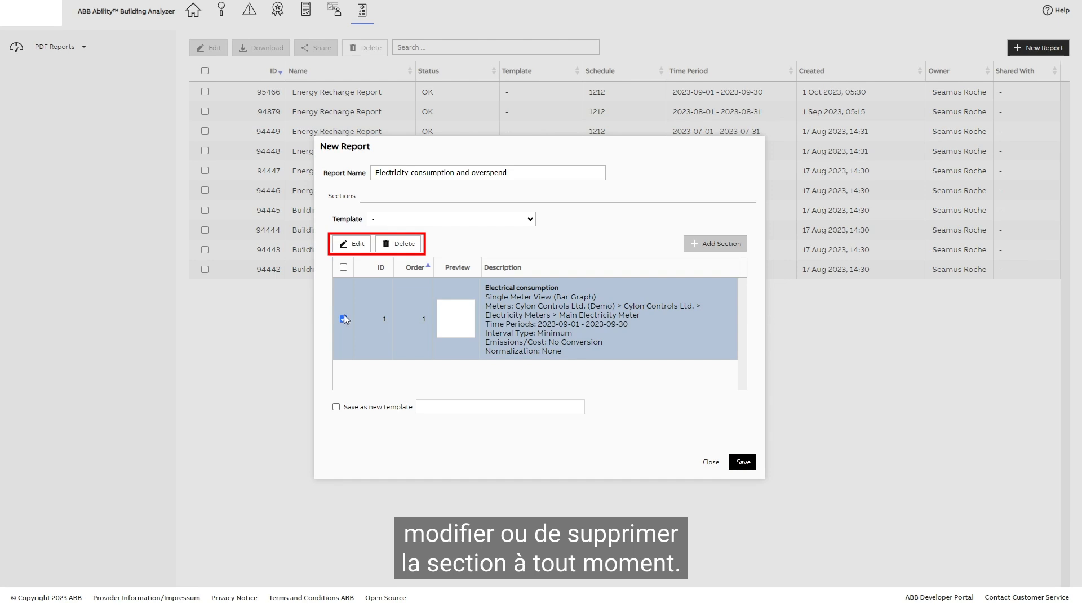
{"action": "left_click", "coordinate": [696, 248]}
{"action": "left_click", "coordinate": [711, 225]}
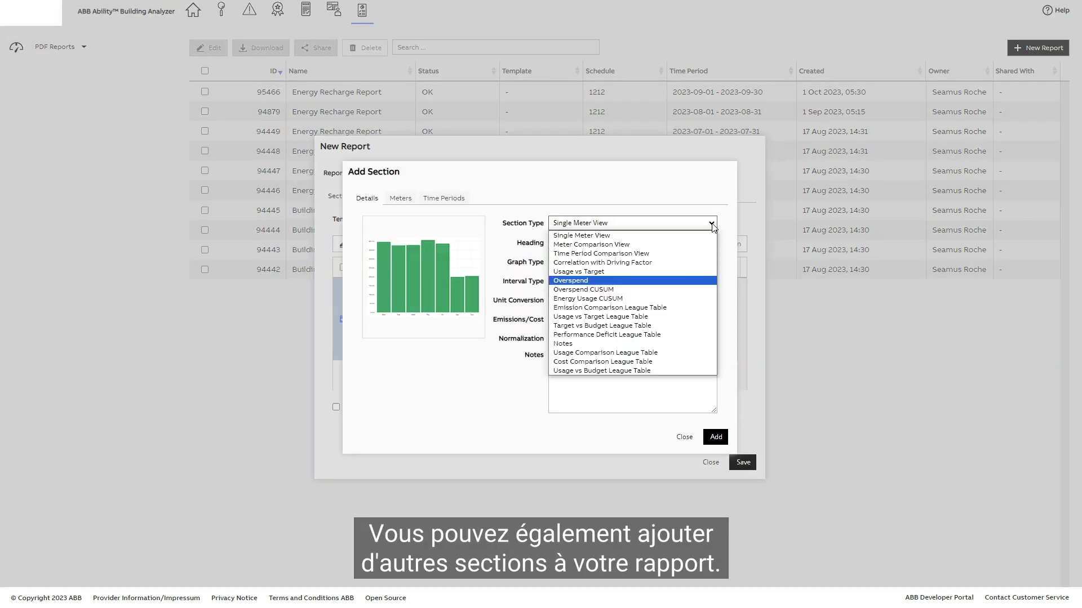
{"action": "left_click", "coordinate": [607, 280]}
{"action": "left_click", "coordinate": [568, 248]}
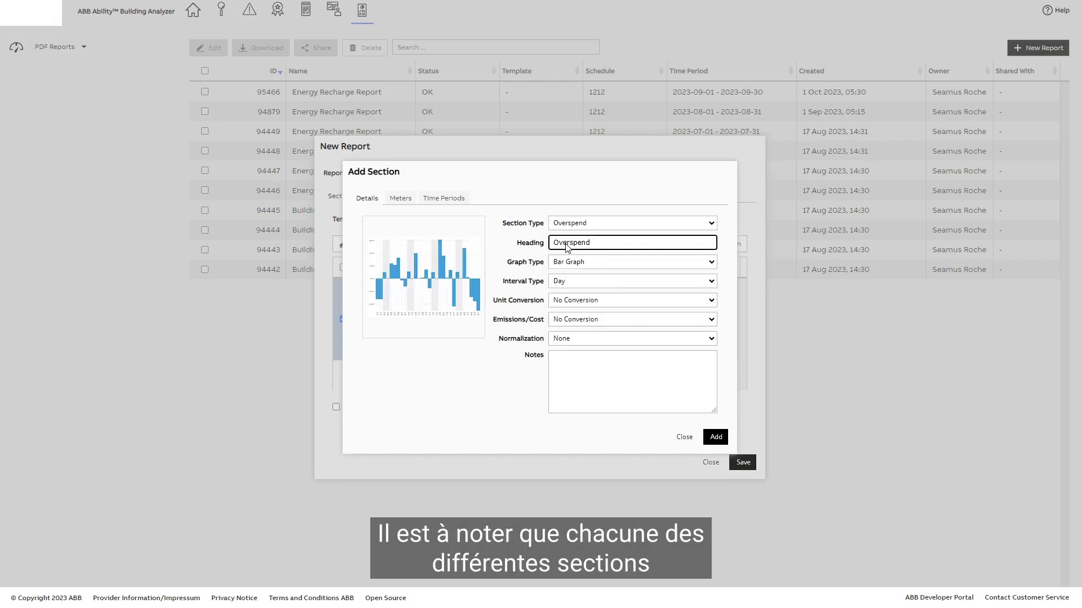
Check the Overspend section's Main Electricity Meter and 2023-09-01 to 2023-09-30 time period, and add the section to the report.
{"action": "left_click", "coordinate": [404, 200]}
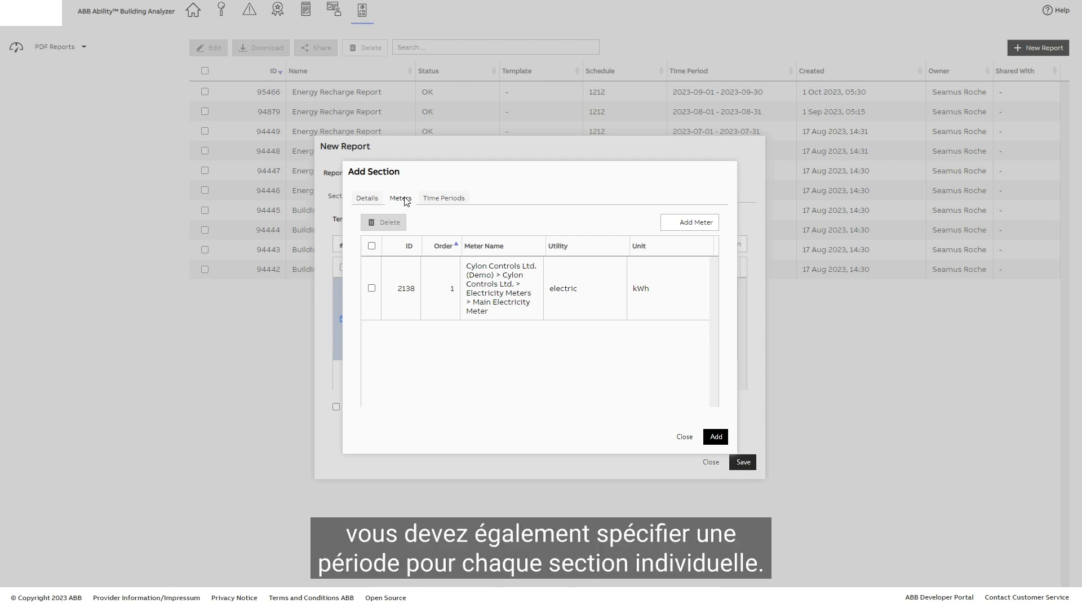
{"action": "left_click", "coordinate": [445, 201]}
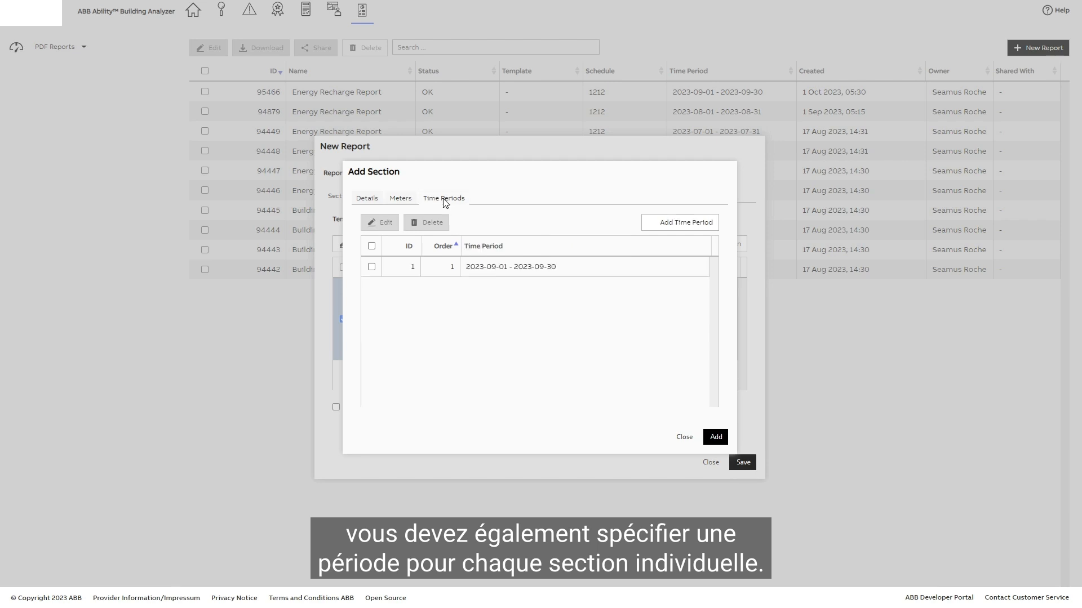
{"action": "left_click", "coordinate": [716, 438]}
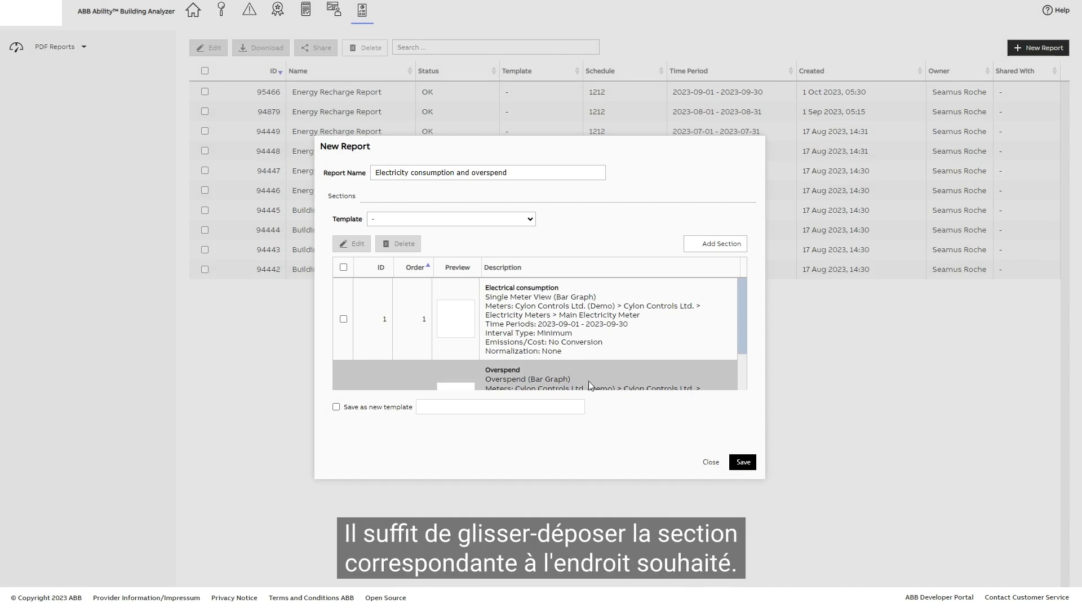
Move the Overspend section above Electrical consumption, and restore the original section order.
{"action": "left_click_drag", "start_coordinate": [498, 374], "coordinate": [502, 286]}
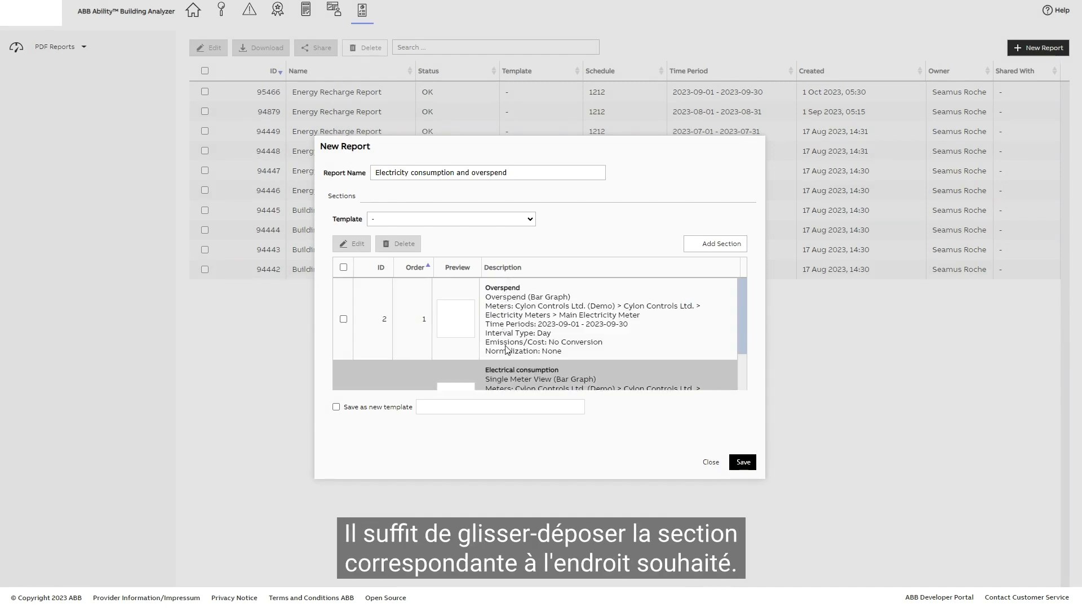
{"action": "left_click_drag", "start_coordinate": [517, 379], "coordinate": [510, 291]}
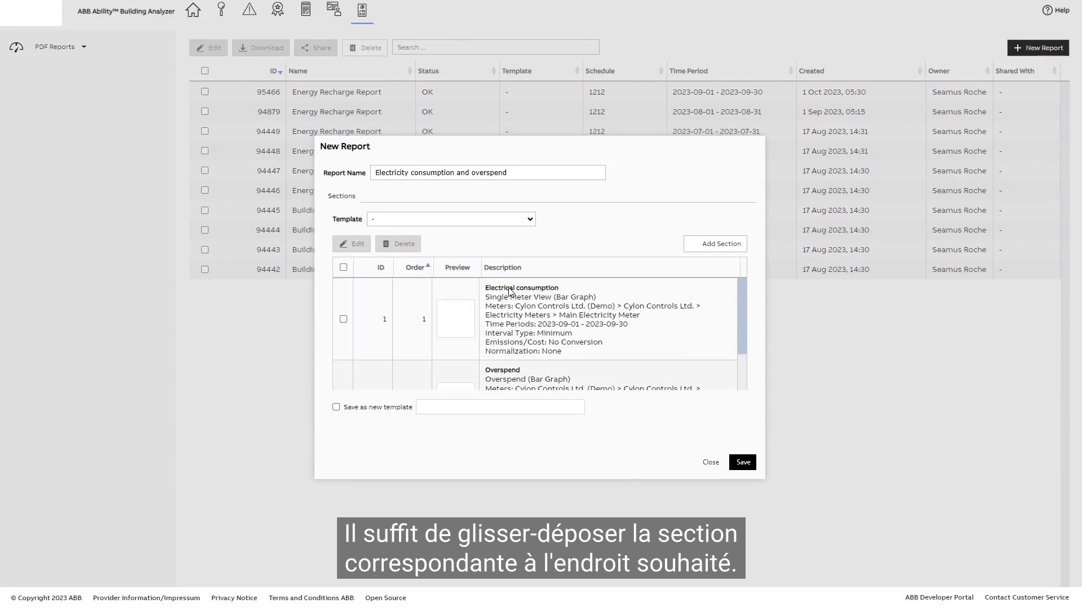
Save the Electricity consumption and overspend report and download it.
{"action": "left_click", "coordinate": [743, 463]}
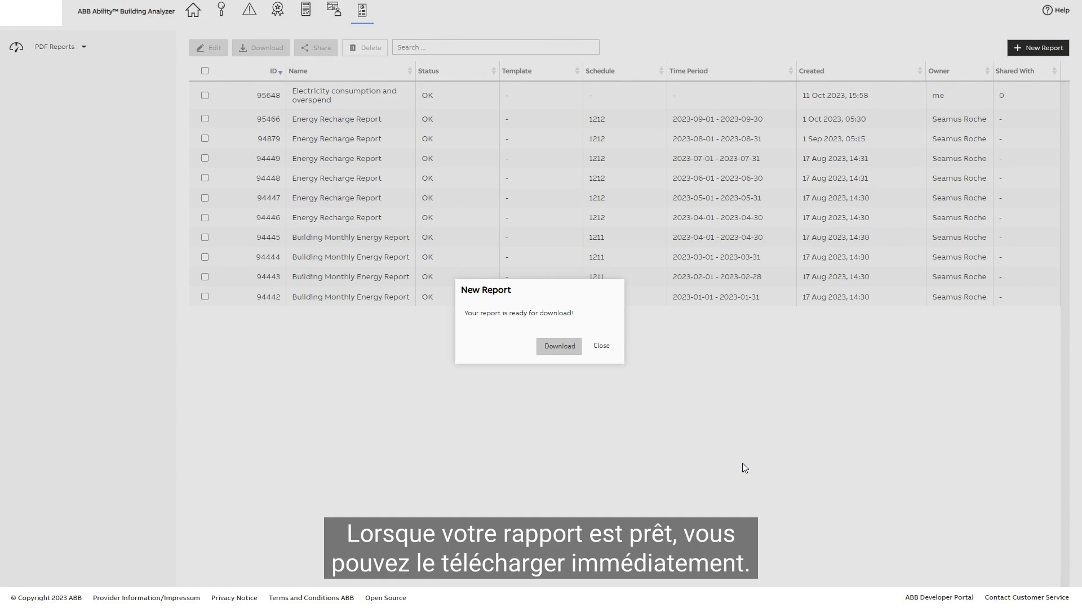
{"action": "left_click", "coordinate": [555, 347]}
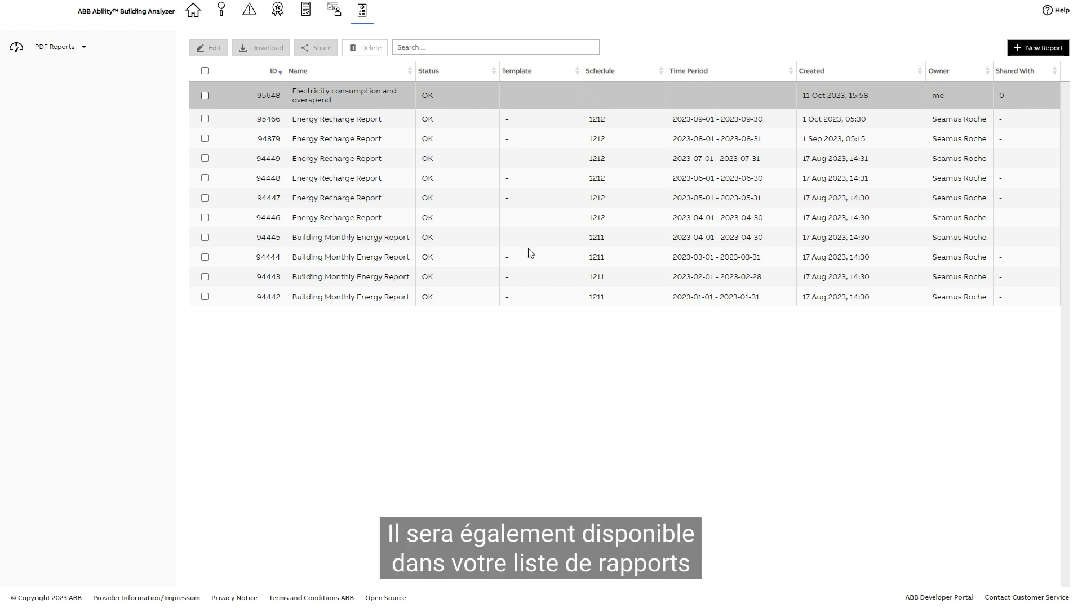
Save the Electricity consumption and overspend report as a new template named "Electrical consumption and overspend", and open the list of PDF templates.
{"action": "left_click", "coordinate": [204, 96]}
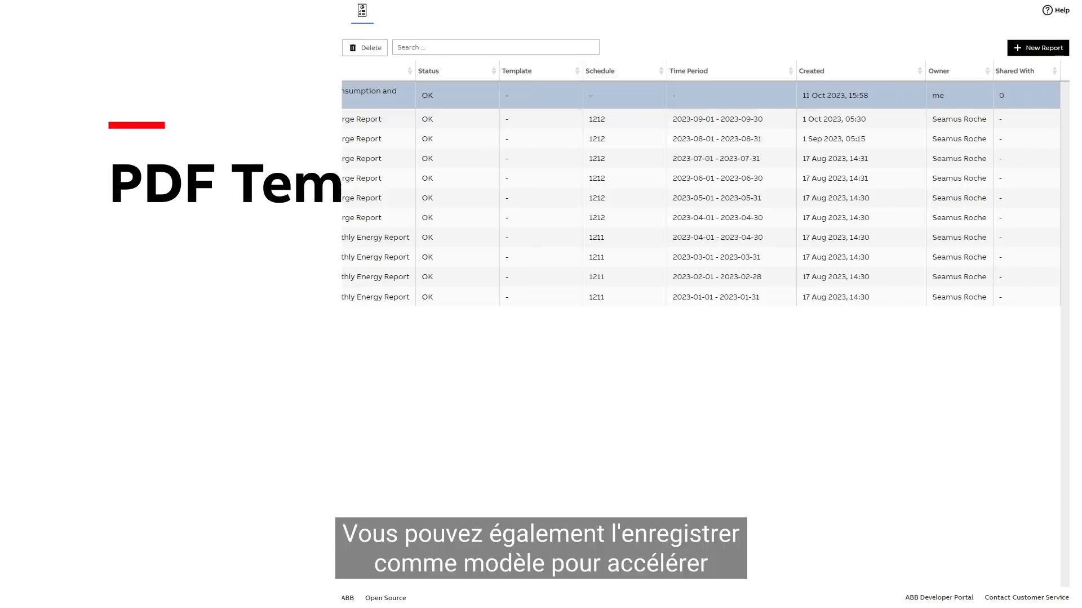
{"action": "left_click", "coordinate": [206, 49]}
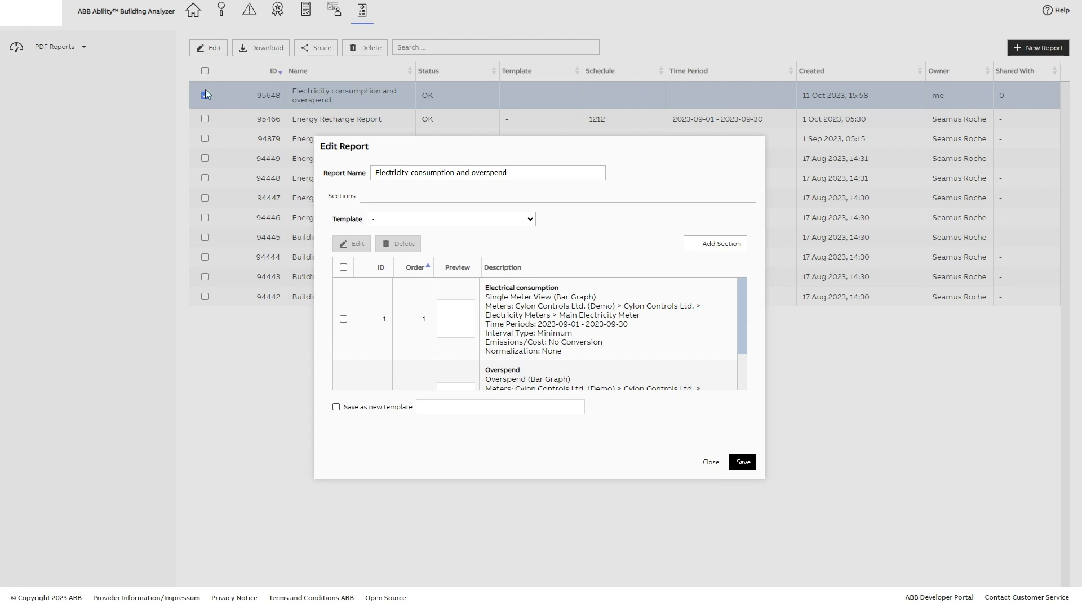
{"action": "left_click", "coordinate": [336, 407]}
{"action": "left_click", "coordinate": [431, 411]}
{"action": "type", "text": "Electrical consumption and overspend"}
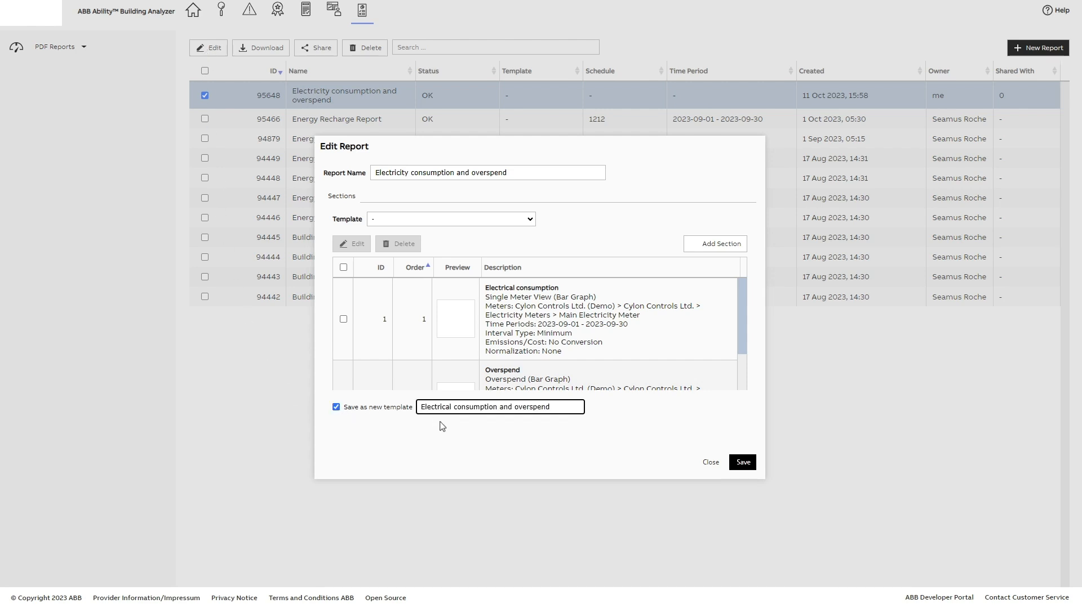
{"action": "left_click", "coordinate": [743, 462]}
{"action": "left_click", "coordinate": [600, 344]}
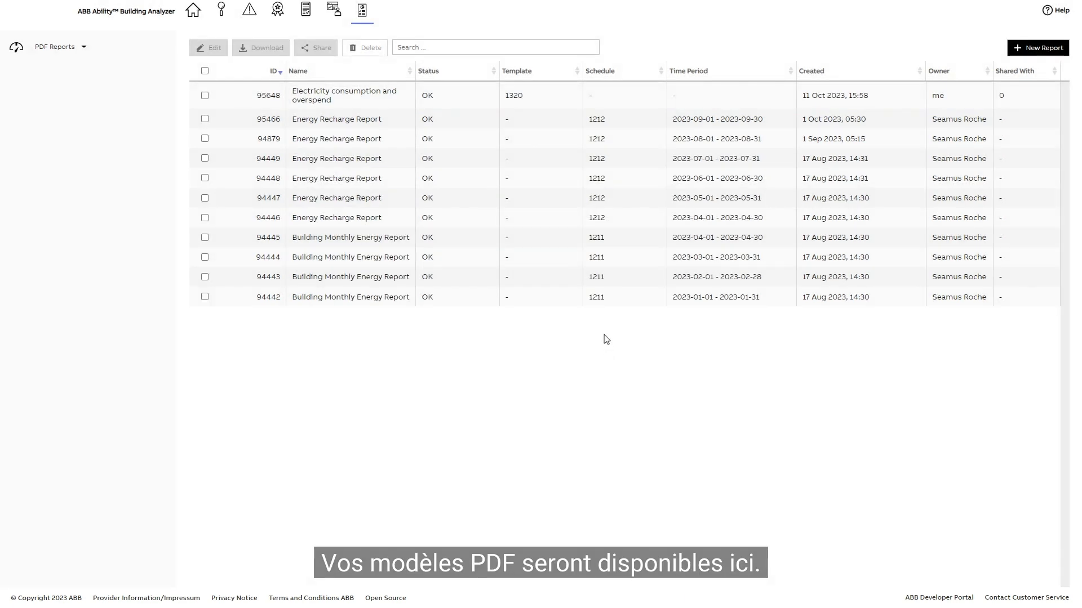
{"action": "left_click", "coordinate": [84, 48]}
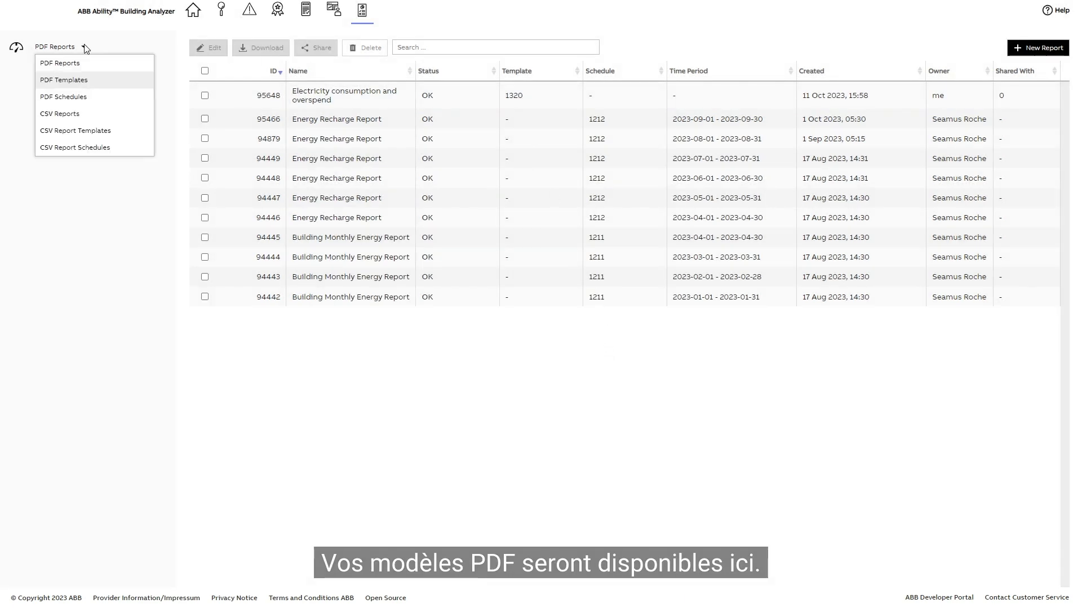
{"action": "left_click", "coordinate": [78, 80]}
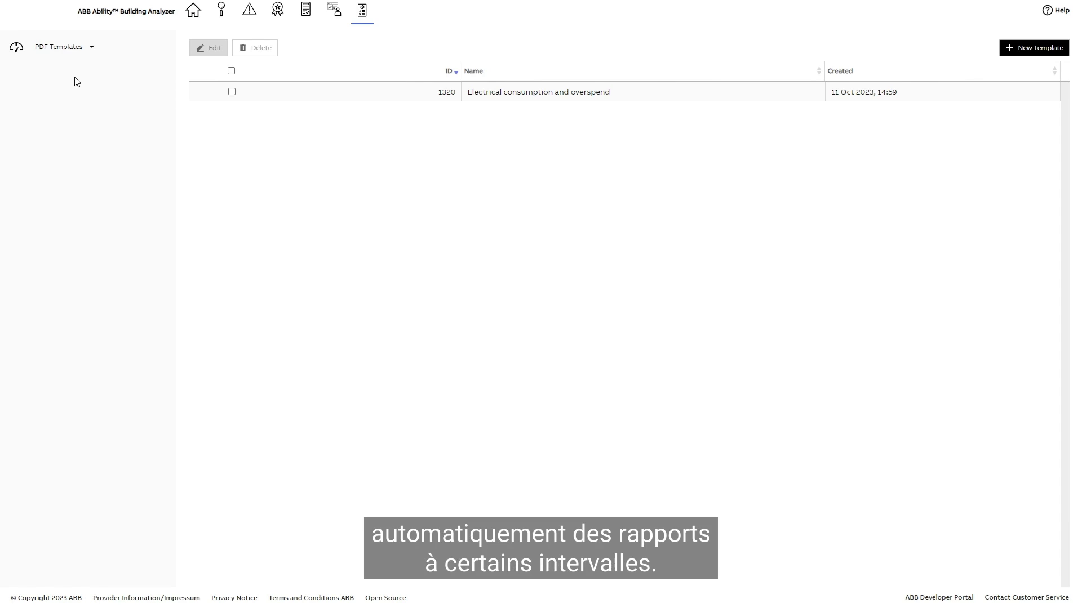
Start a new PDF schedule named "Electrical consumption and overspend" with Paused set to No.
{"action": "left_click", "coordinate": [90, 48]}
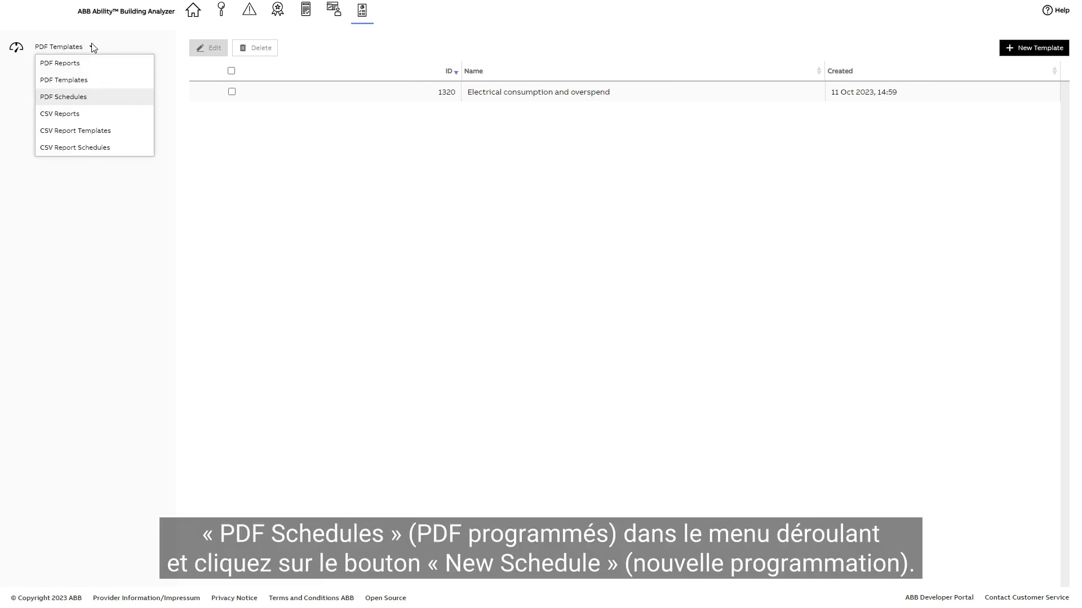
{"action": "left_click", "coordinate": [78, 99]}
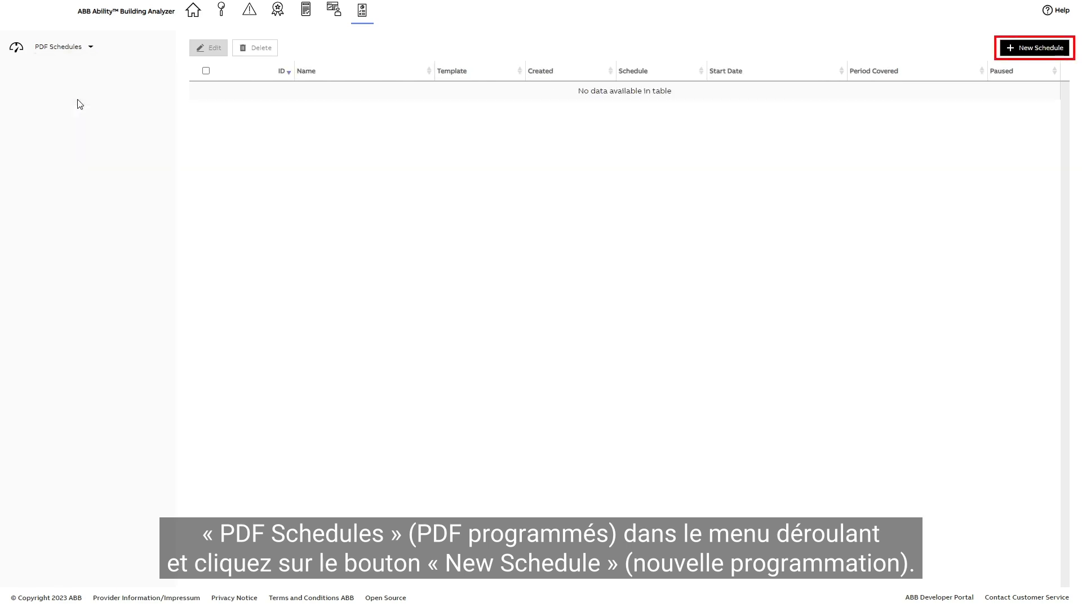
{"action": "left_click", "coordinate": [1020, 50]}
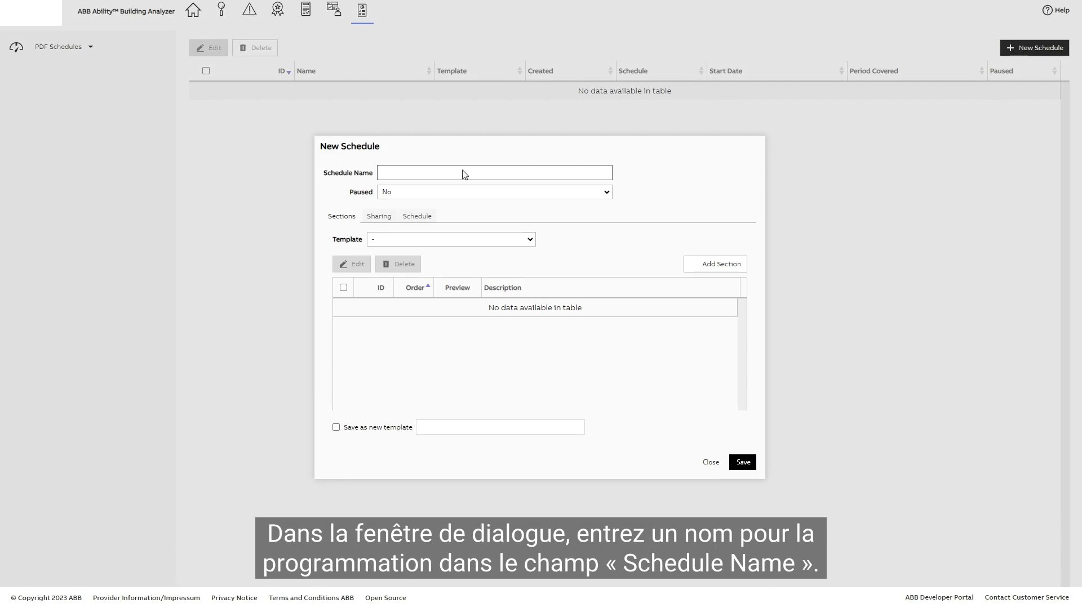
{"action": "left_click", "coordinate": [389, 175]}
{"action": "type", "text": "Electrical consumption and overspend"}
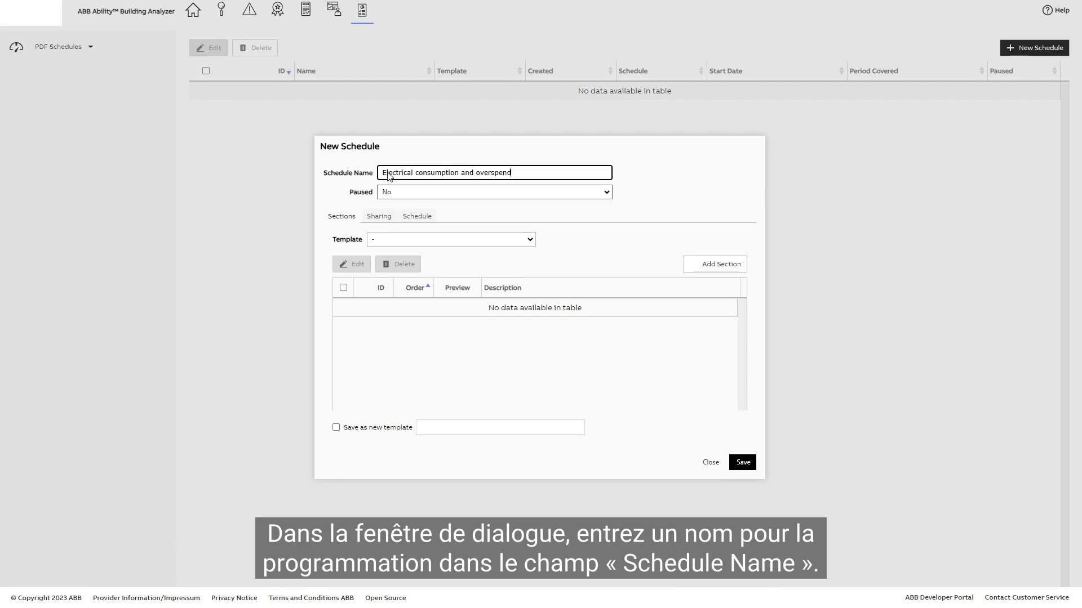
{"action": "left_click", "coordinate": [604, 194]}
{"action": "left_click", "coordinate": [403, 205]}
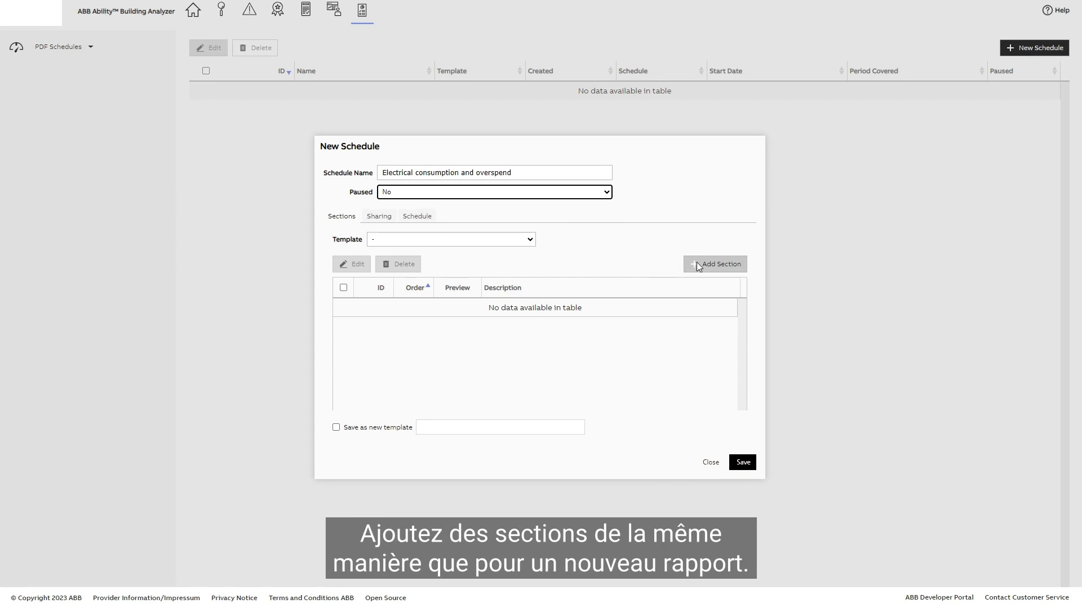
Start a schedule section with the heading "Electrical consumption" and add the Cylon Controls Ltd. Main Electricity Meter to it.
{"action": "left_click", "coordinate": [698, 264]}
{"action": "left_click", "coordinate": [586, 243]}
{"action": "type", "text": "Electrical consumption"}
{"action": "left_click", "coordinate": [401, 198]}
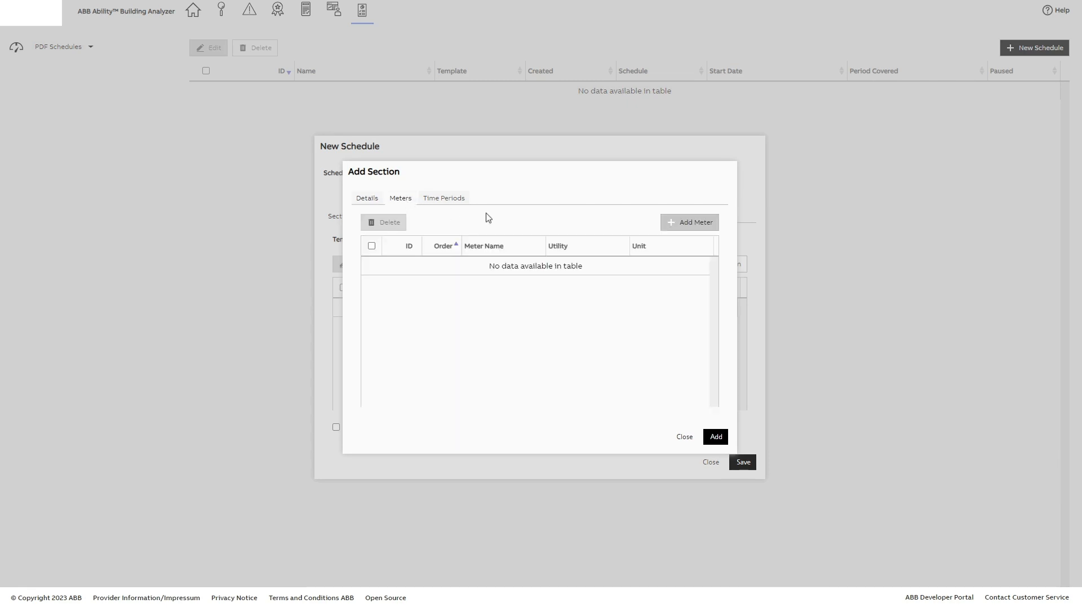
{"action": "left_click", "coordinate": [676, 224]}
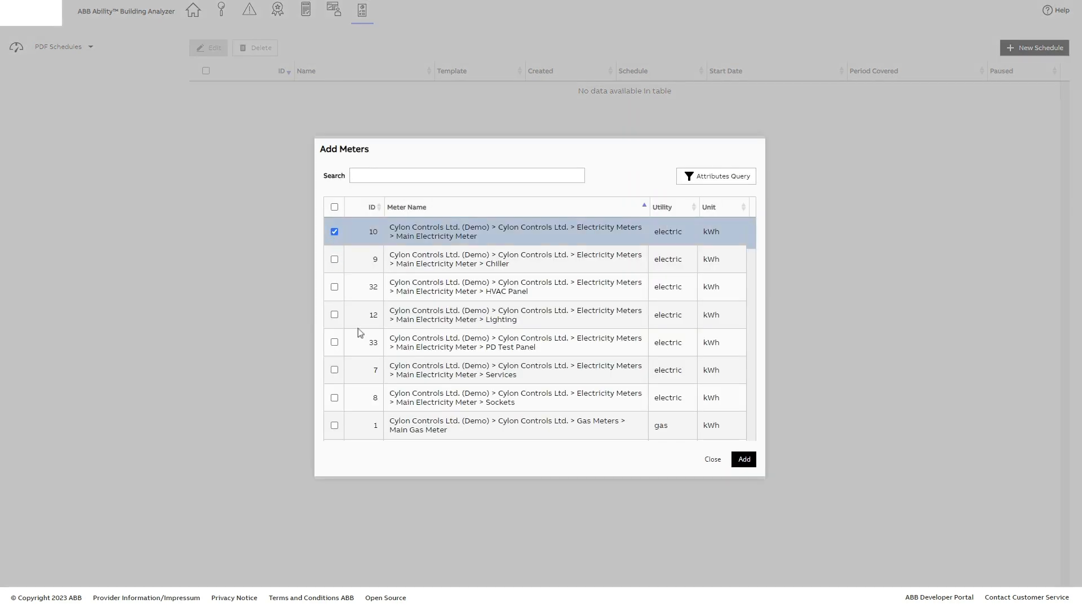
{"action": "left_click", "coordinate": [743, 459]}
Give the section the Schedule Period as its time period and add the section to the schedule.
{"action": "left_click", "coordinate": [448, 199]}
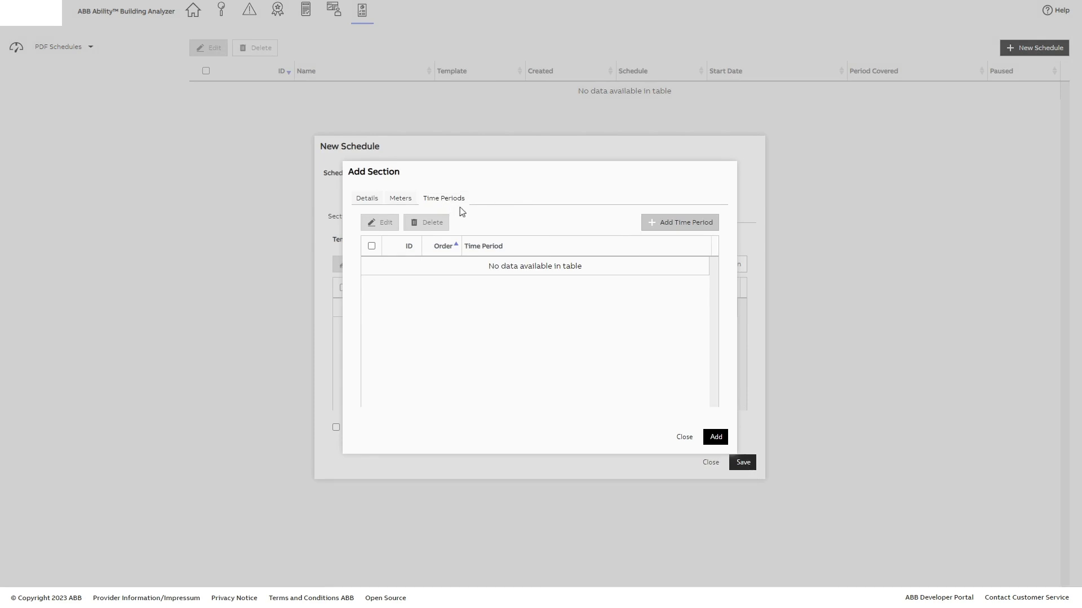
{"action": "left_click", "coordinate": [679, 225]}
{"action": "left_click", "coordinate": [651, 345]}
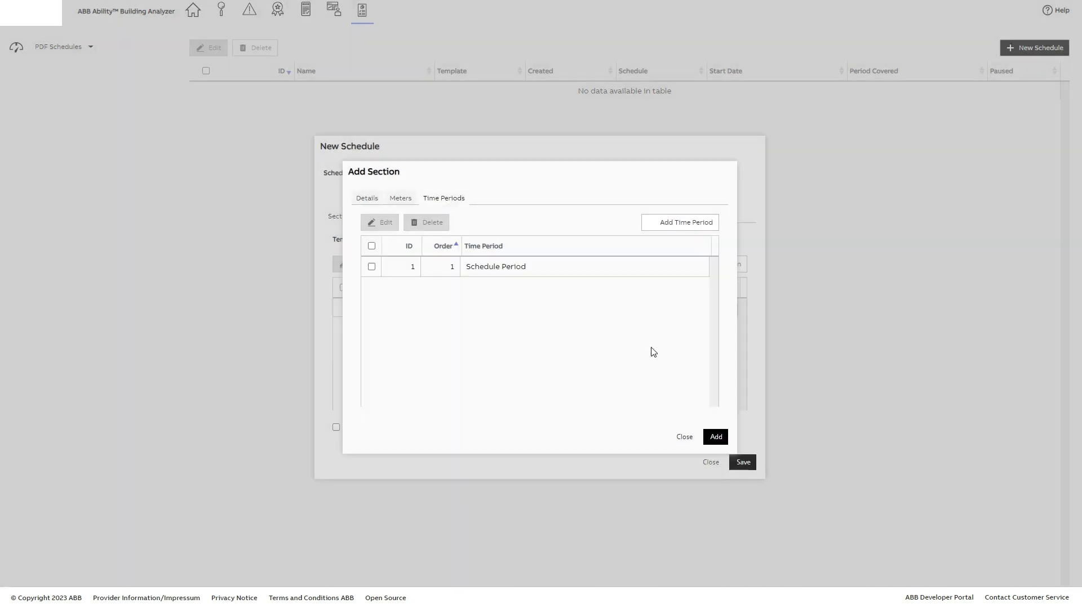
{"action": "left_click", "coordinate": [715, 438]}
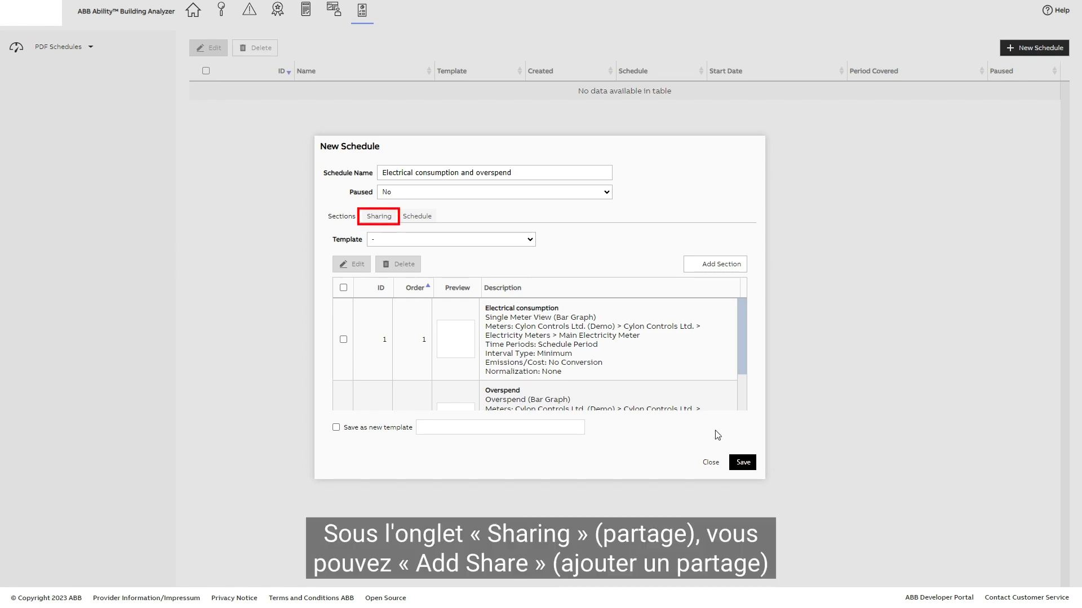
Share the scheduled report with an existing user through Active Energy.
{"action": "left_click", "coordinate": [384, 216]}
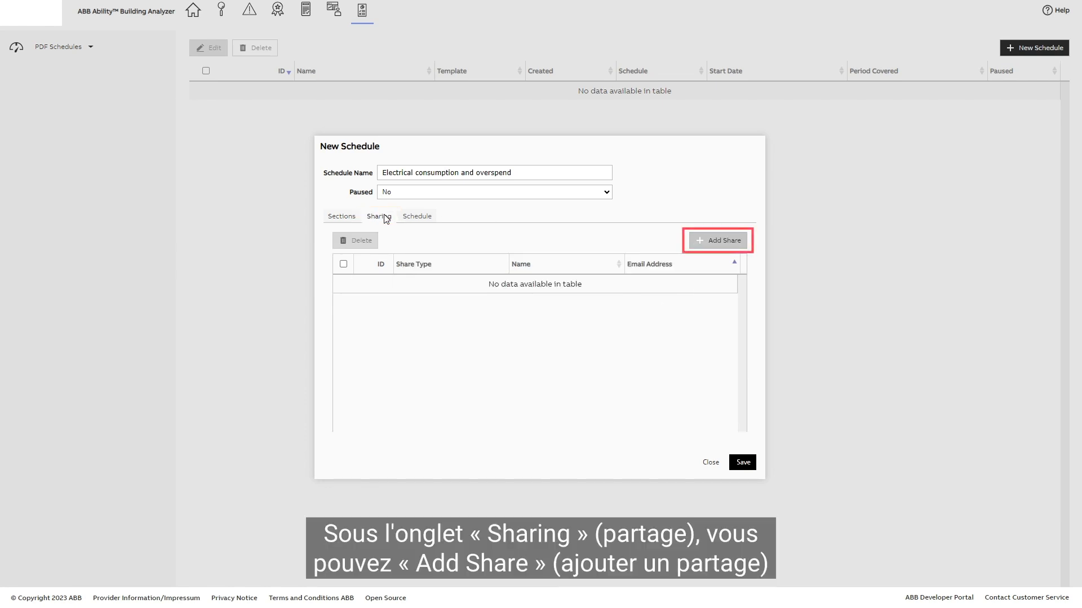
{"action": "left_click", "coordinate": [700, 243]}
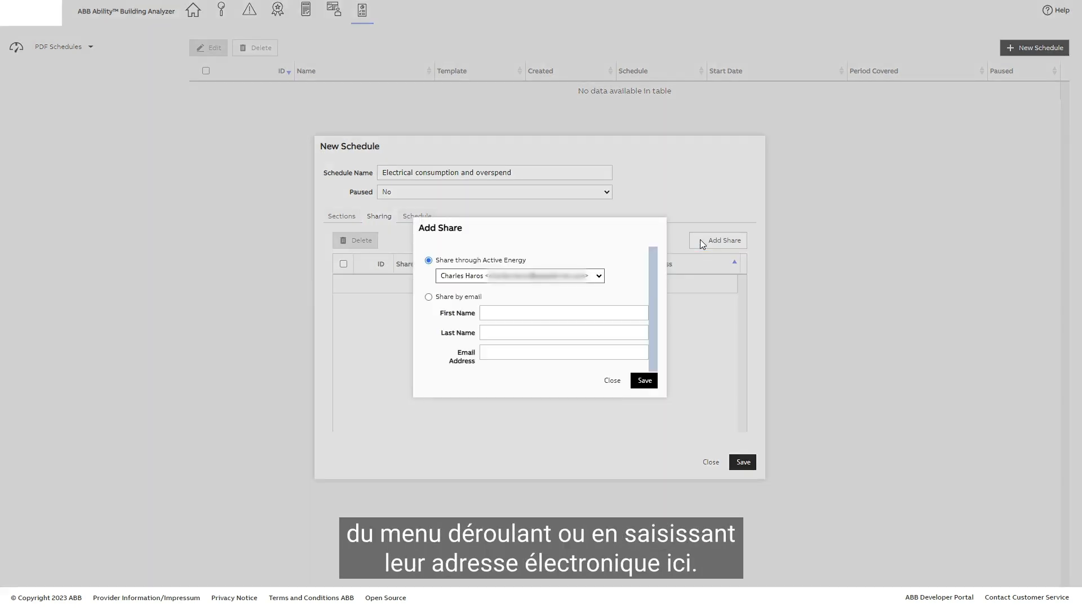
{"action": "left_click", "coordinate": [598, 277]}
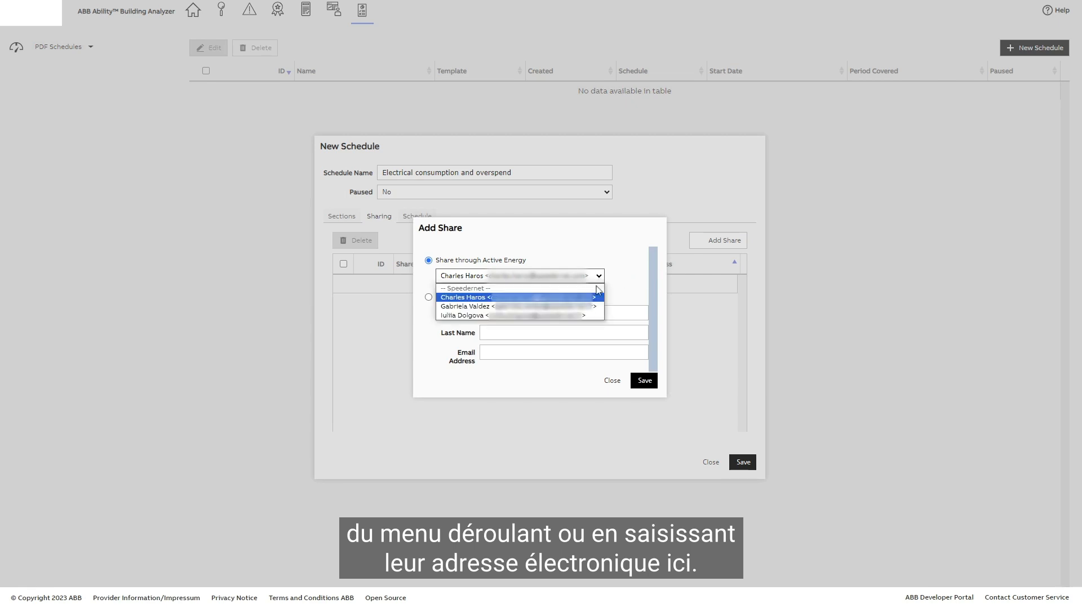
{"action": "left_click", "coordinate": [562, 303]}
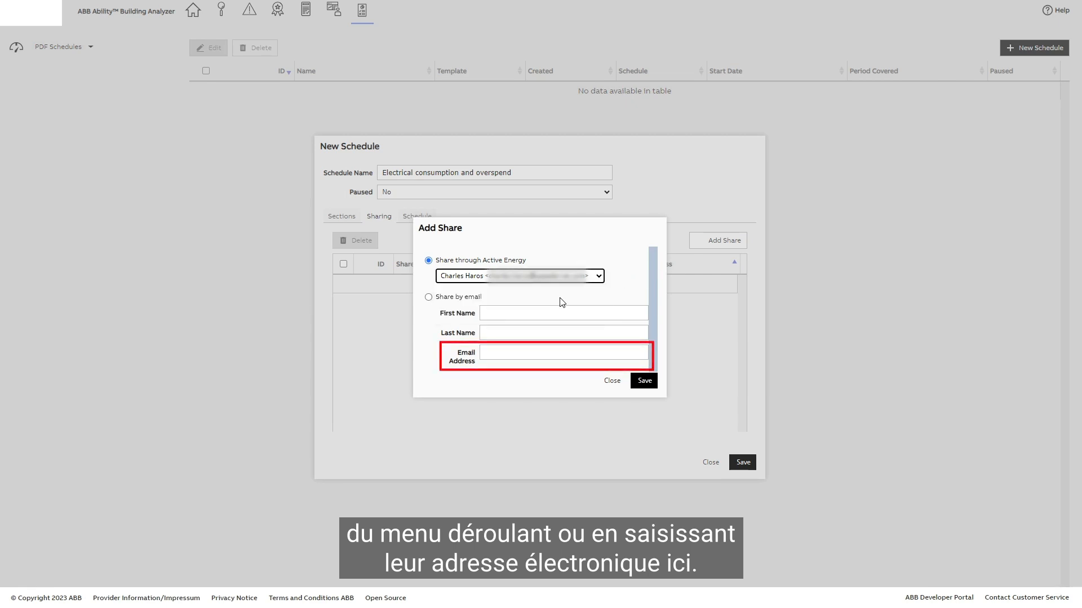
{"action": "left_click", "coordinate": [646, 384]}
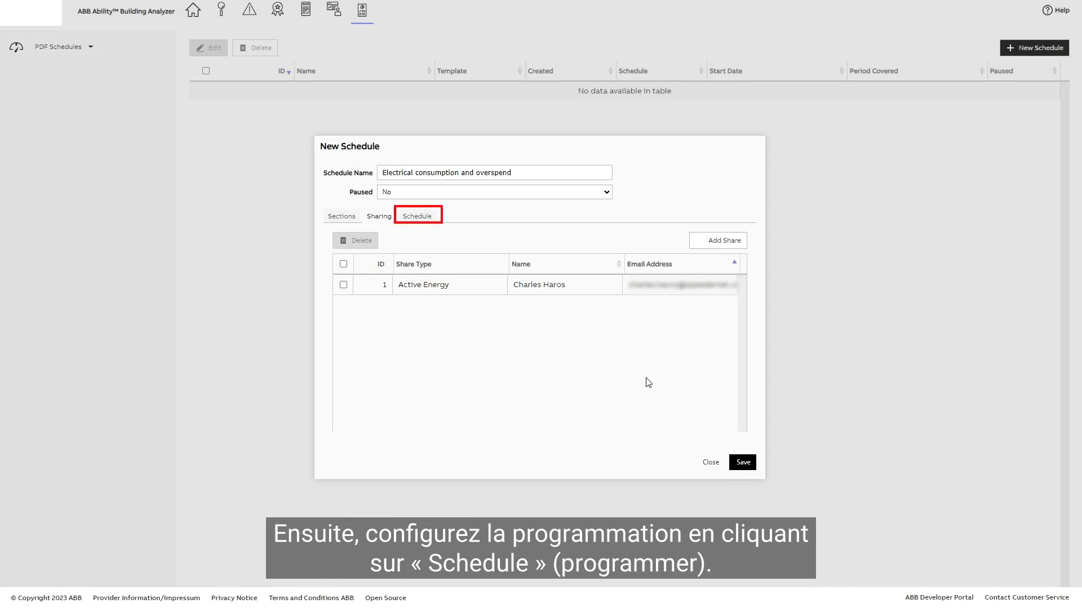
Set the schedule's frequency to Weekly with a start date of 2023-10-09, and save the schedule.
{"action": "left_click", "coordinate": [426, 219]}
{"action": "left_click", "coordinate": [533, 241]}
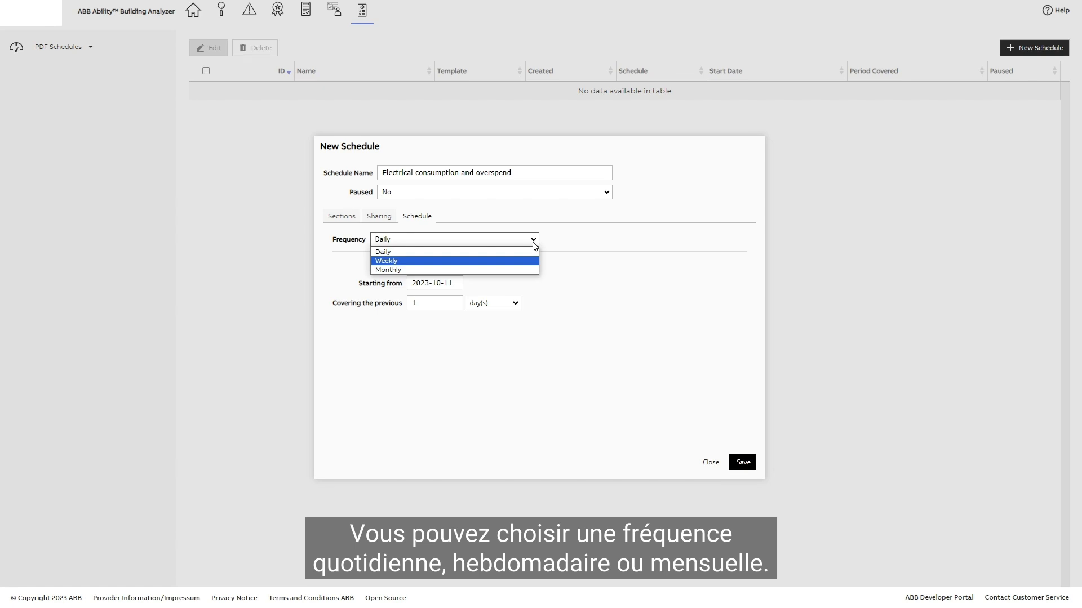
{"action": "left_click", "coordinate": [411, 260]}
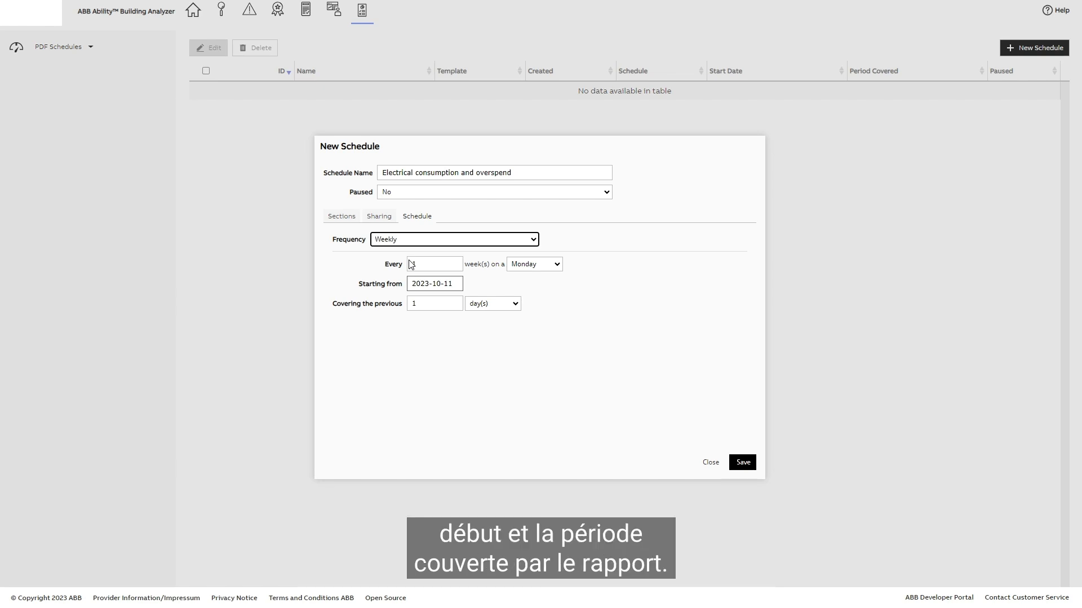
{"action": "left_click", "coordinate": [417, 286]}
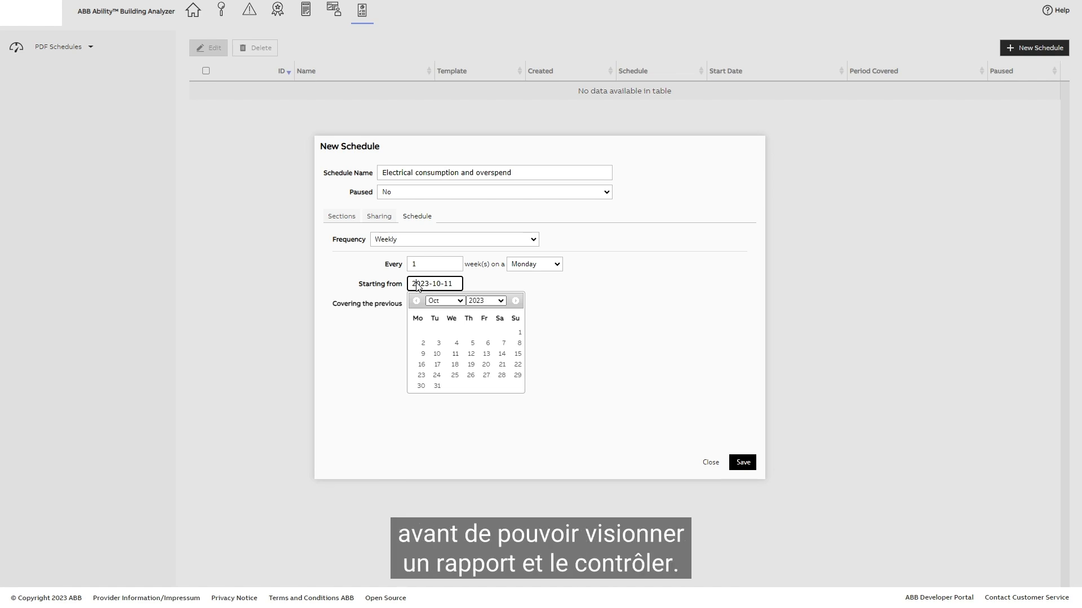
{"action": "left_click", "coordinate": [422, 354]}
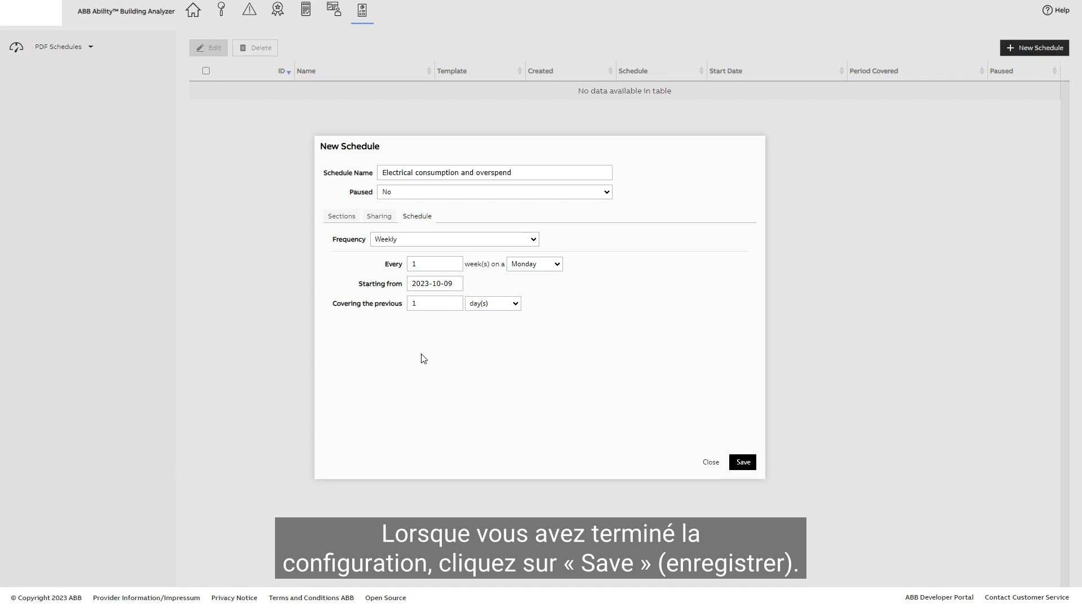
{"action": "left_click", "coordinate": [743, 462]}
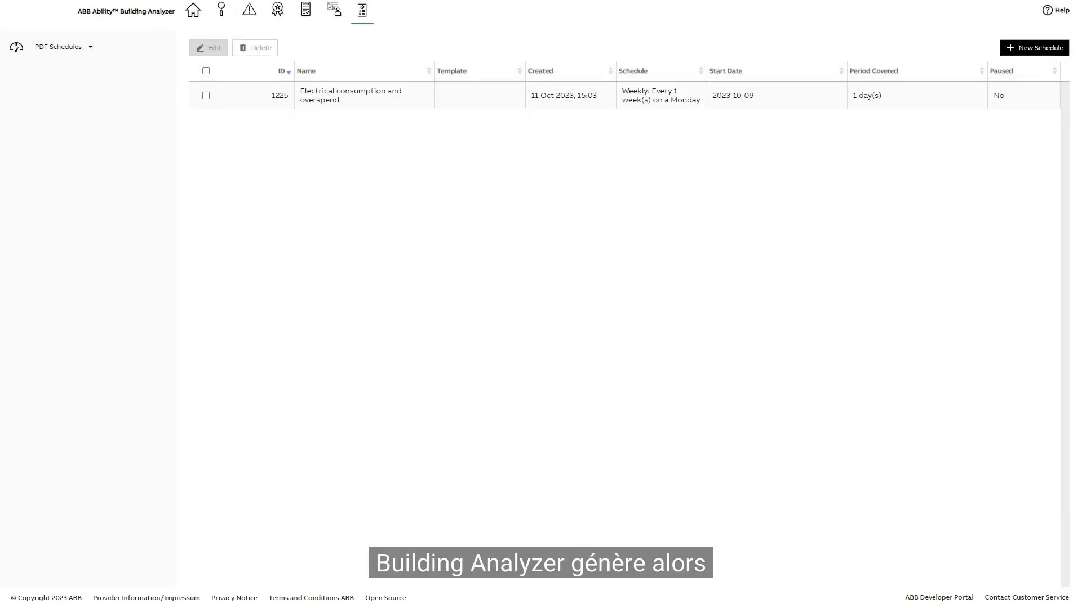